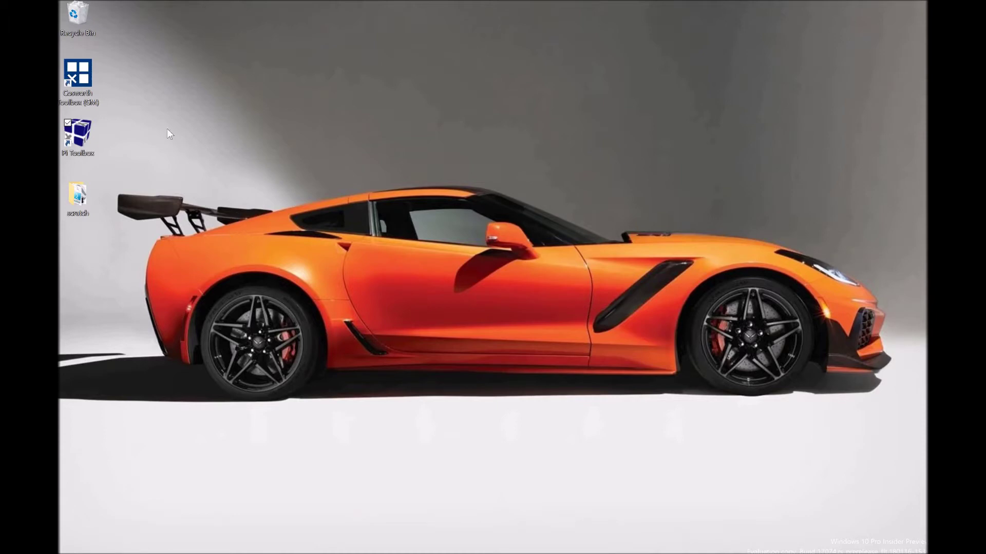
Launch Pi Toolbox from its desktop icon and wait for the empty Sheet 1 workspace
double_click(80, 130)
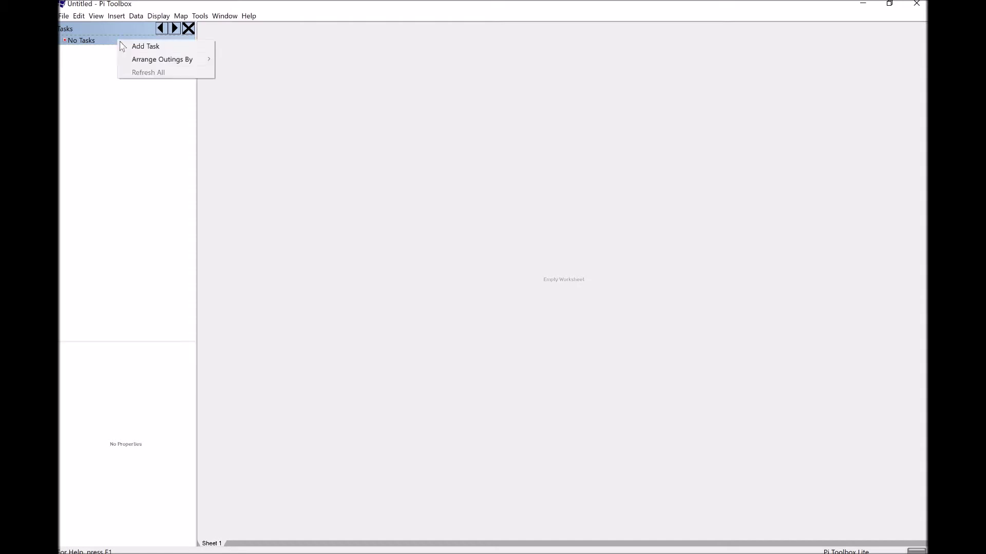
Add a new task named Compare Laps to the task list
click(136, 49)
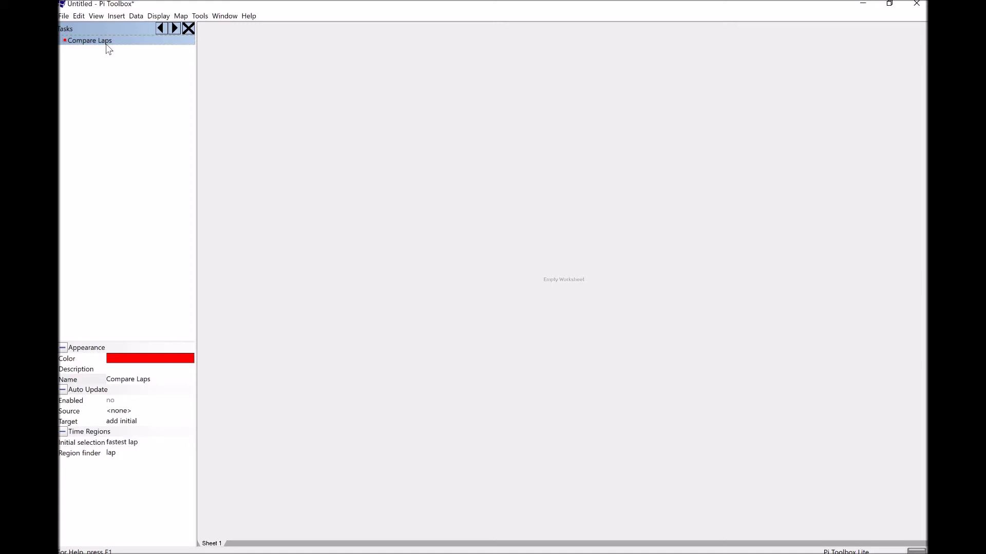
Start adding an outing to Compare Laps, comparing the VIR 1.57.5 and VIR 1.58.7 outing files
right_click(108, 47)
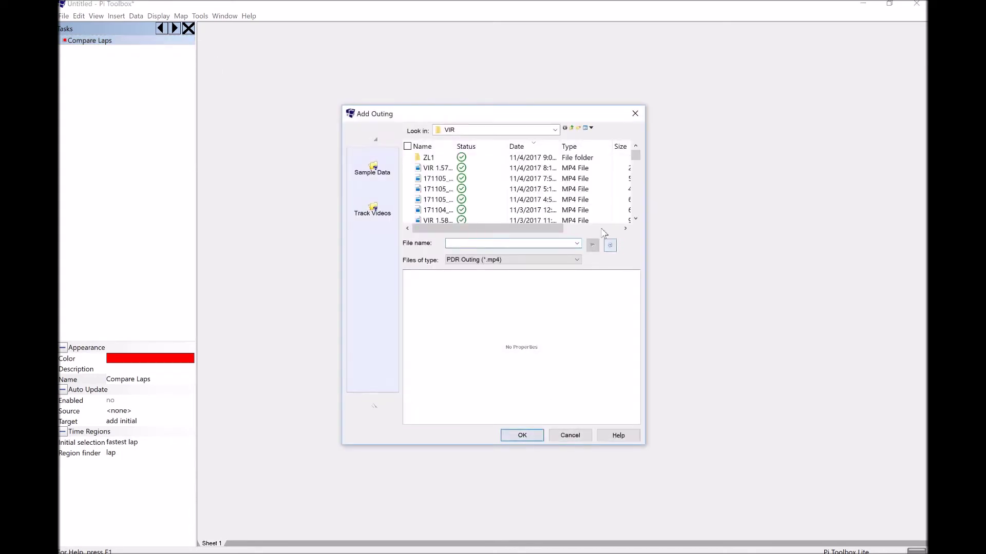
click(538, 179)
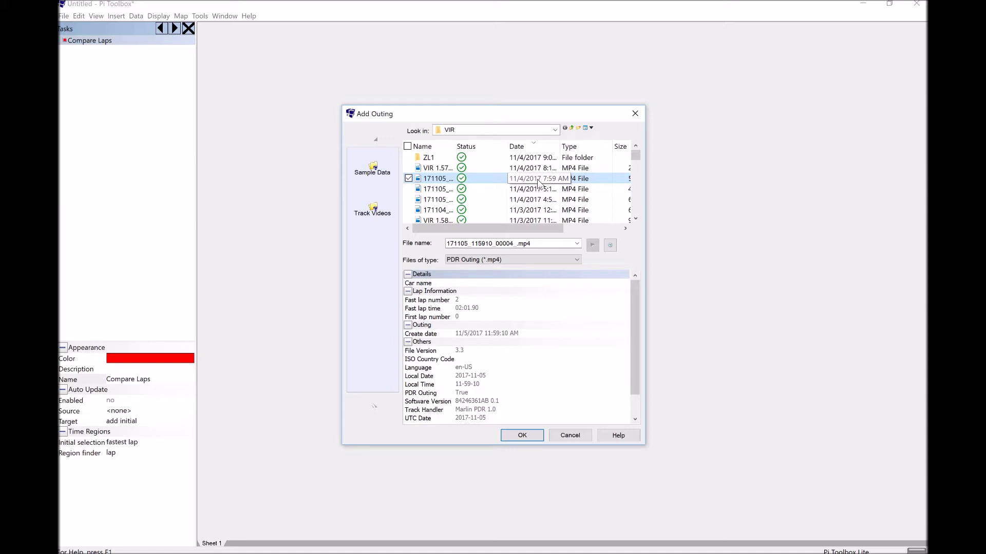
key(Up)
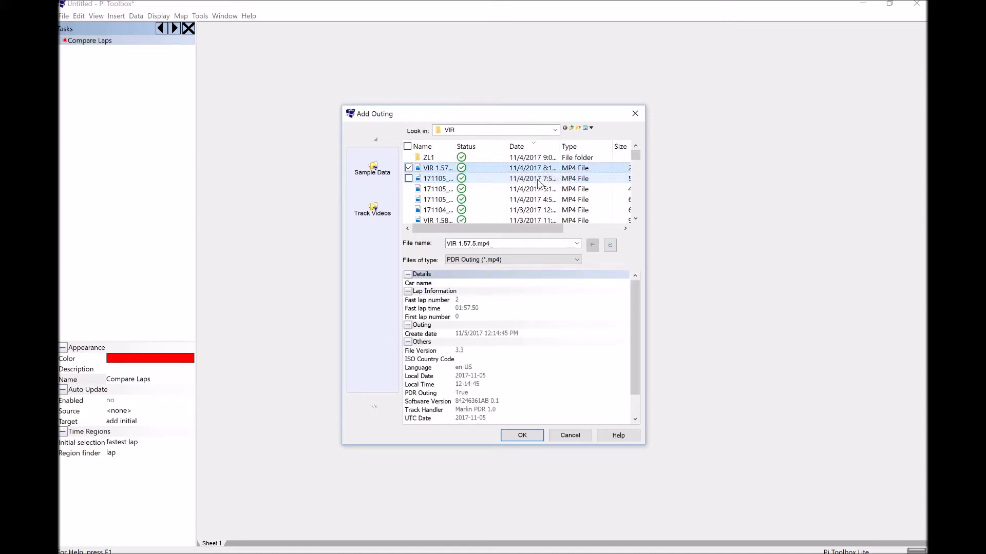
key(Down)
key(Down)
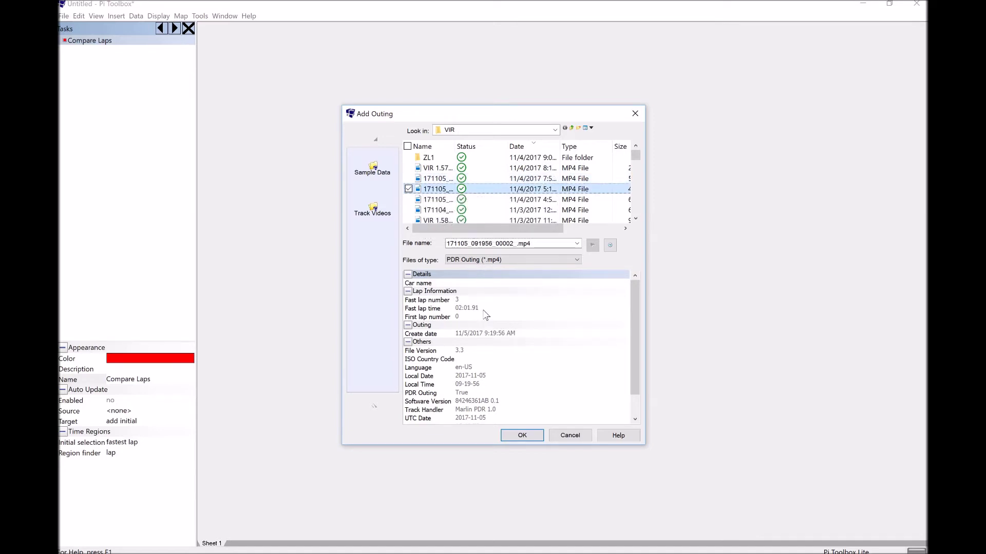
key(Up)
key(Up)
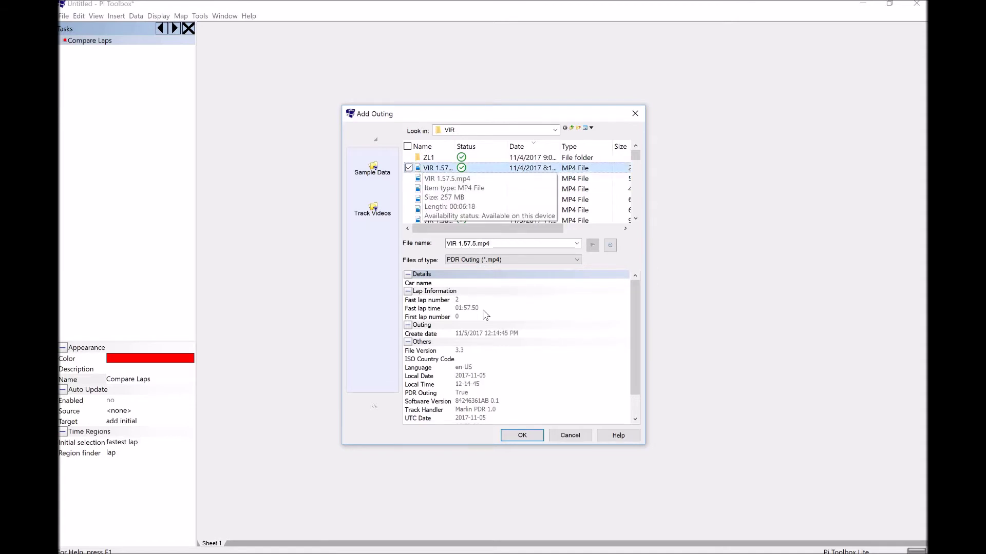
key(Down)
key(Down)
key(Down)
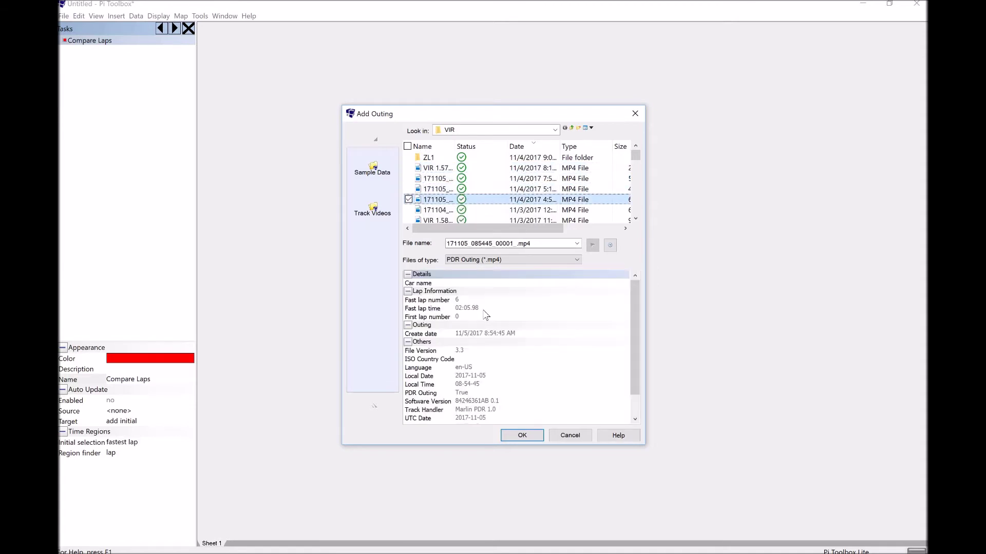
key(Down)
key(Down)
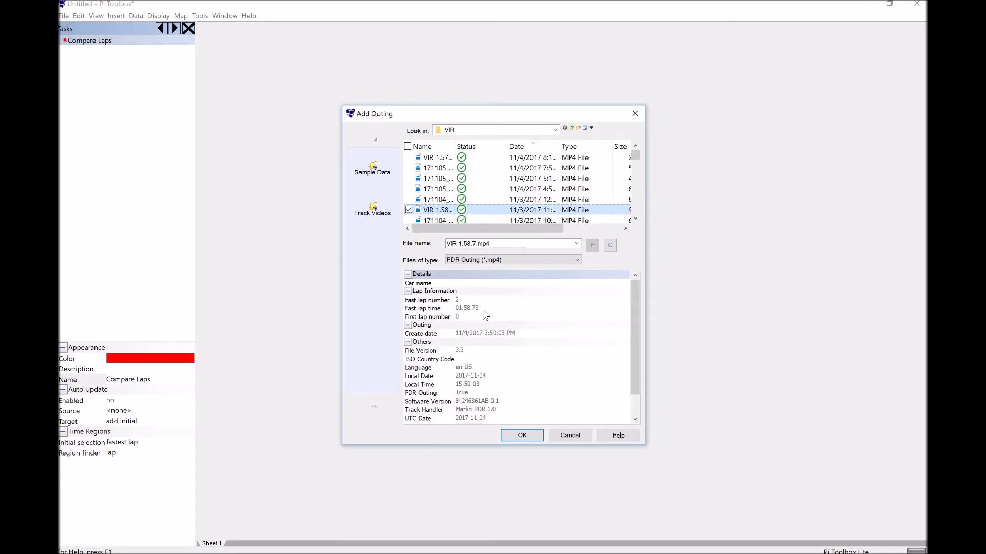
key(Up)
key(Up)
key(Up)
key(Up)
key(Up)
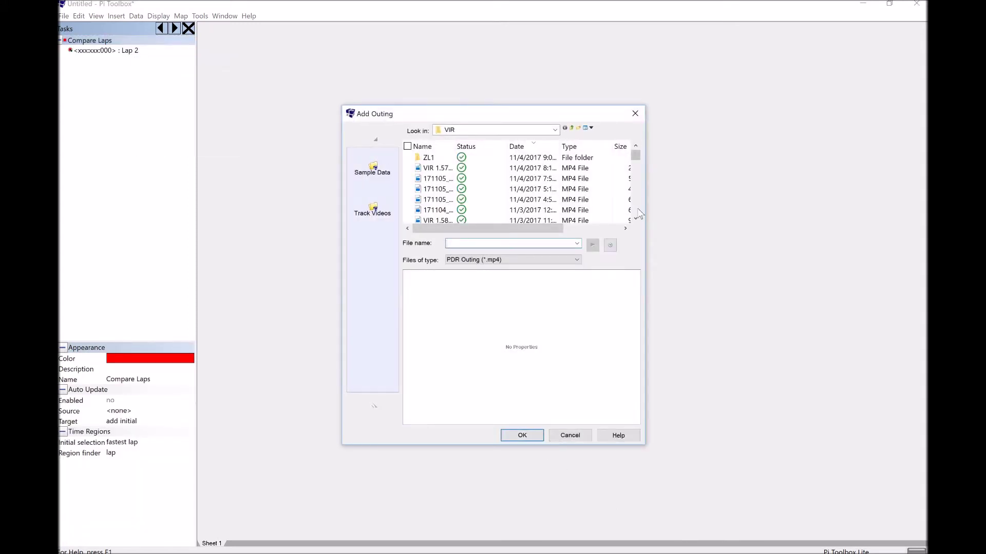
Pick the outing with the 01:59.37 fast lap and add it to the task
click(531, 191)
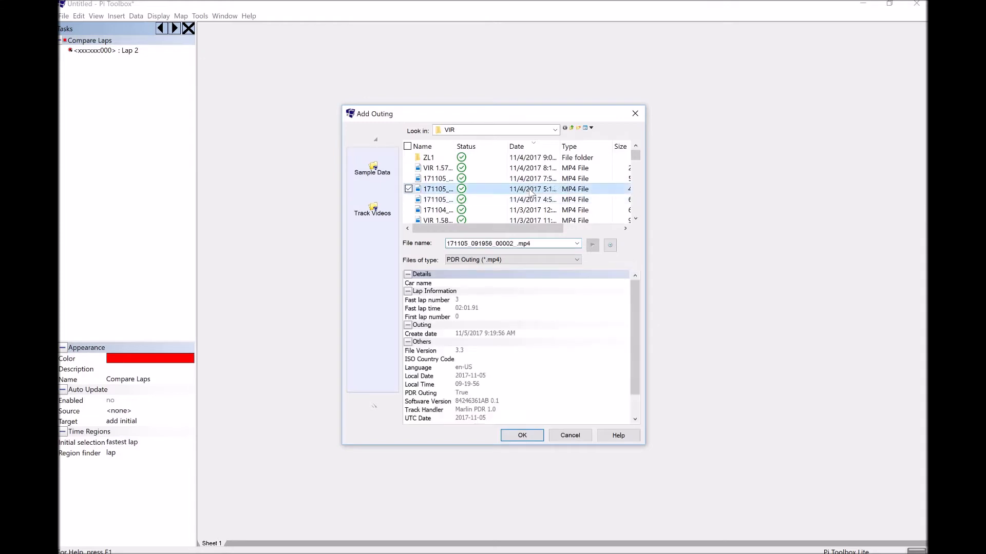
key(Down)
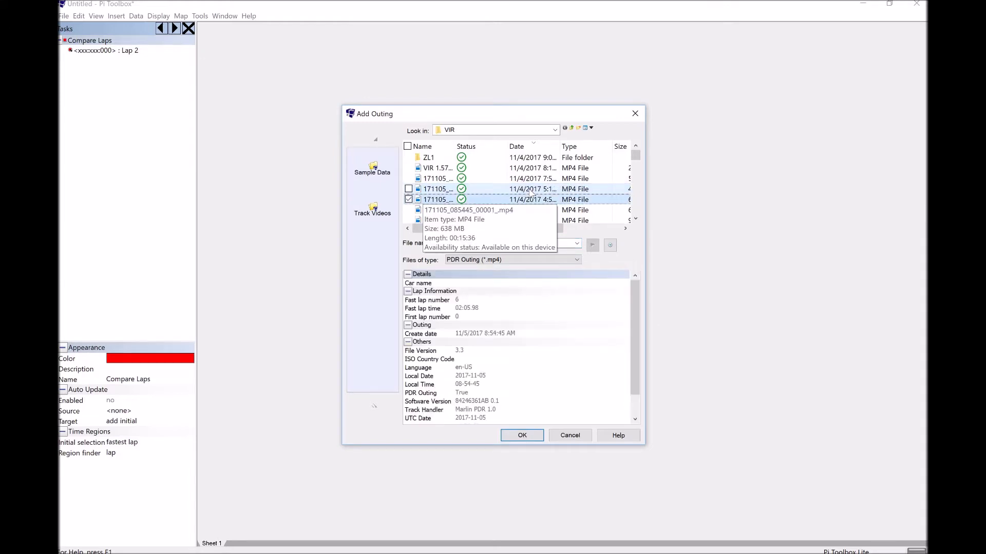
key(Down)
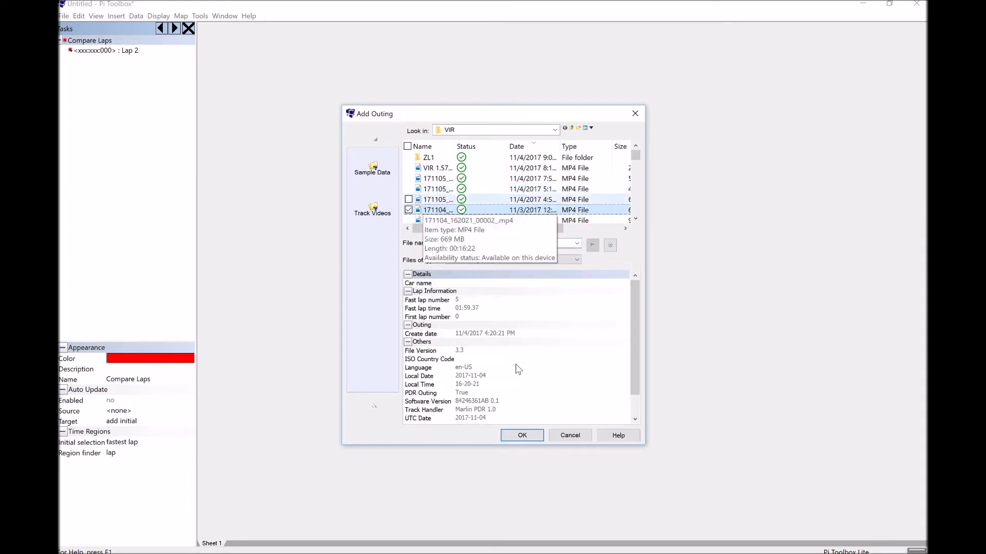
click(522, 435)
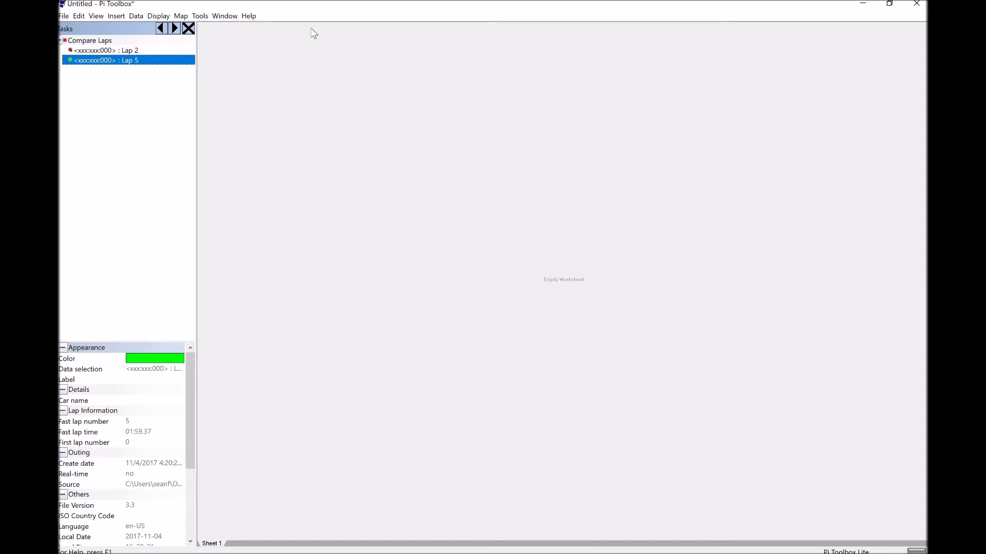
Insert a blank Time/Distance Chart display onto Sheet 1 from Insert > Display
click(119, 16)
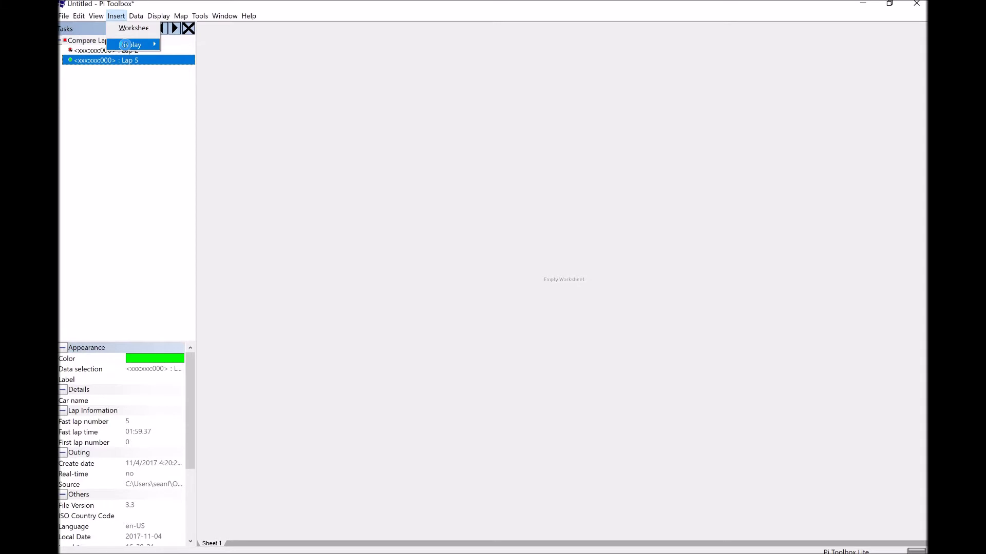
click(125, 45)
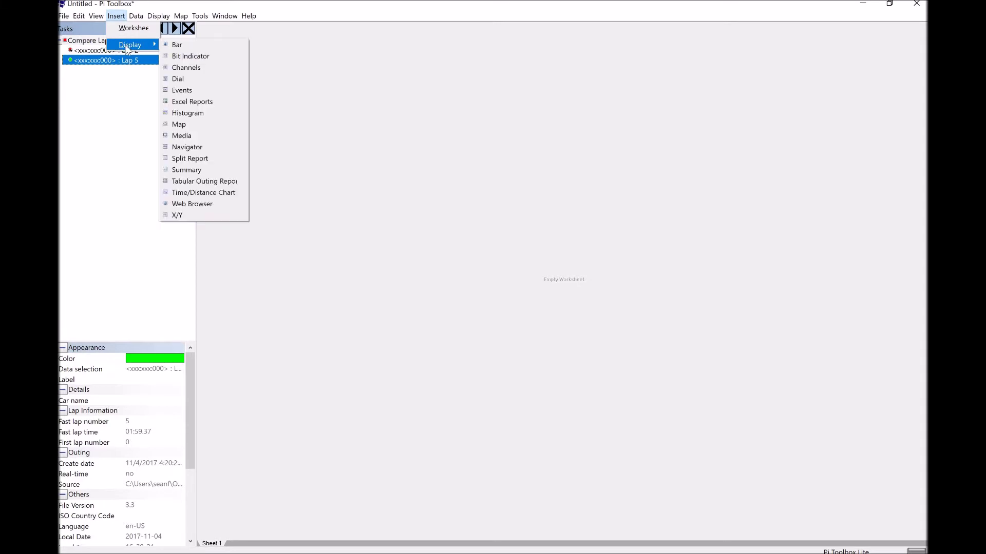
click(233, 191)
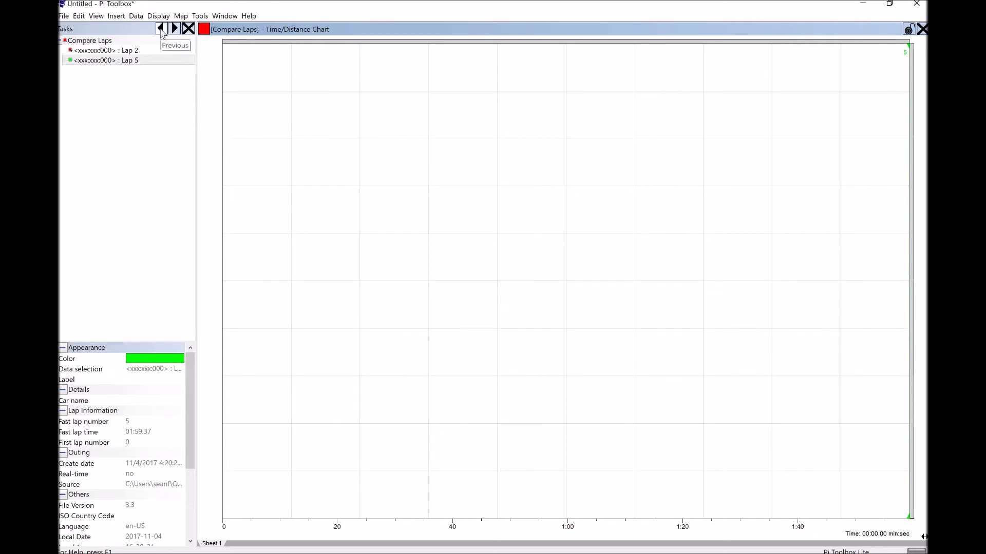
Page the side panel to the Available Channels selection list and set the chart marker at 00:03.39
click(160, 28)
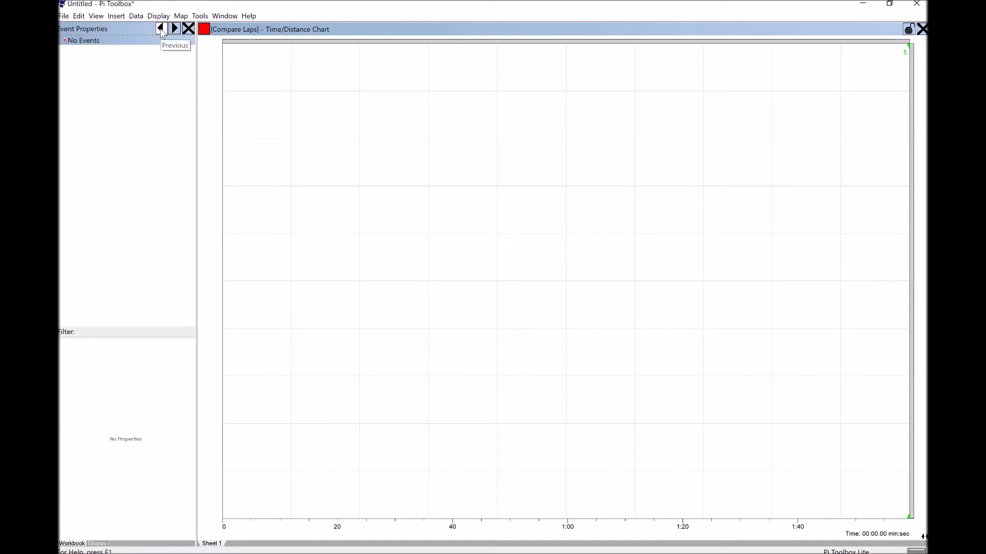
click(161, 28)
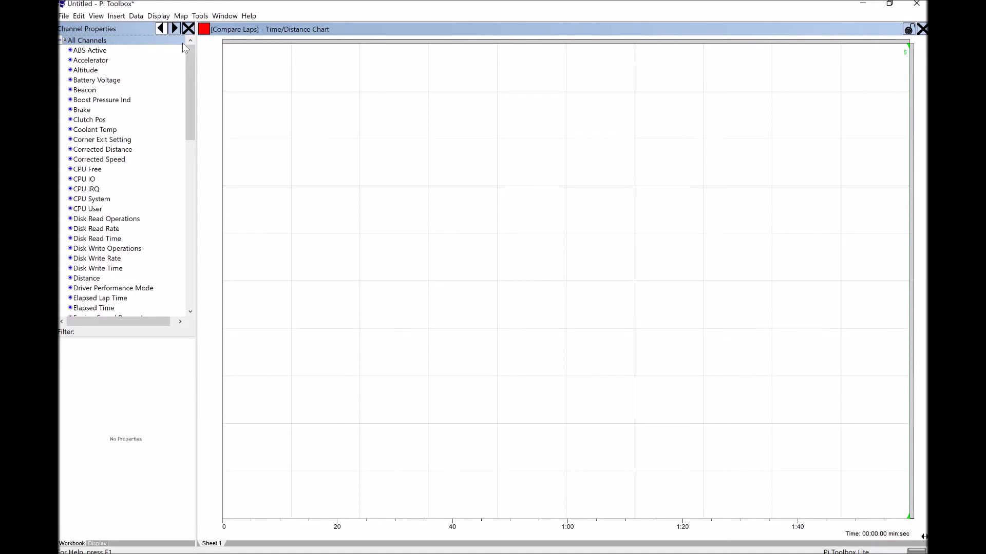
click(212, 83)
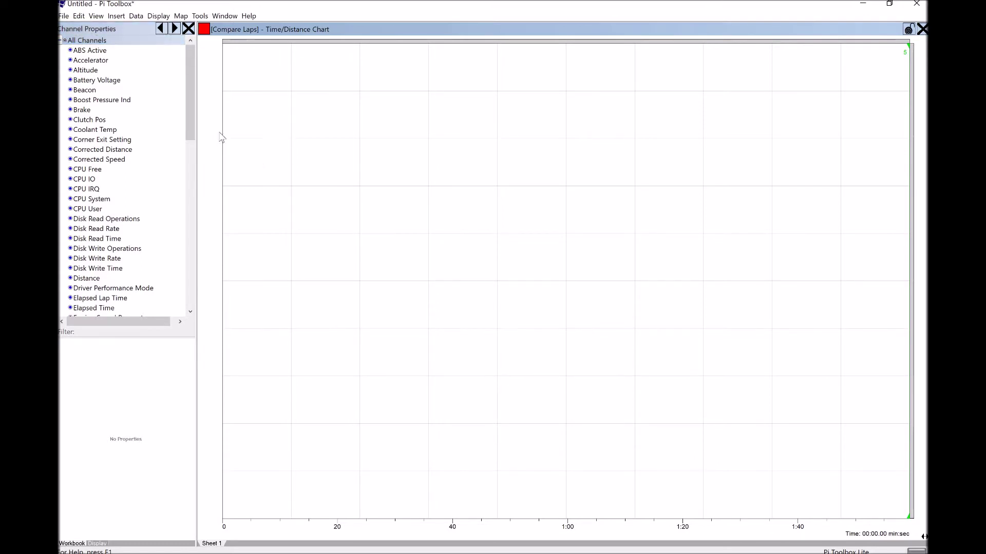
click(191, 68)
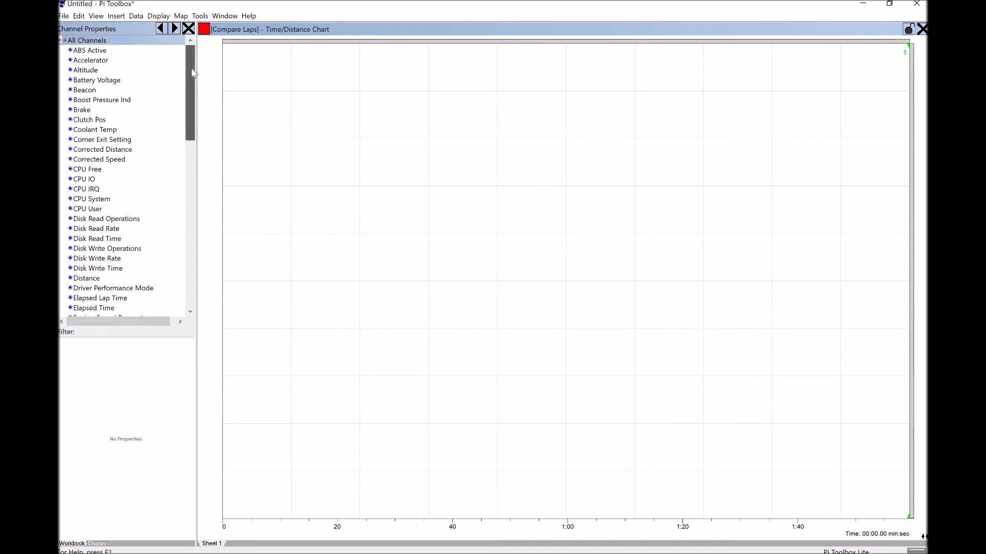
click(115, 61)
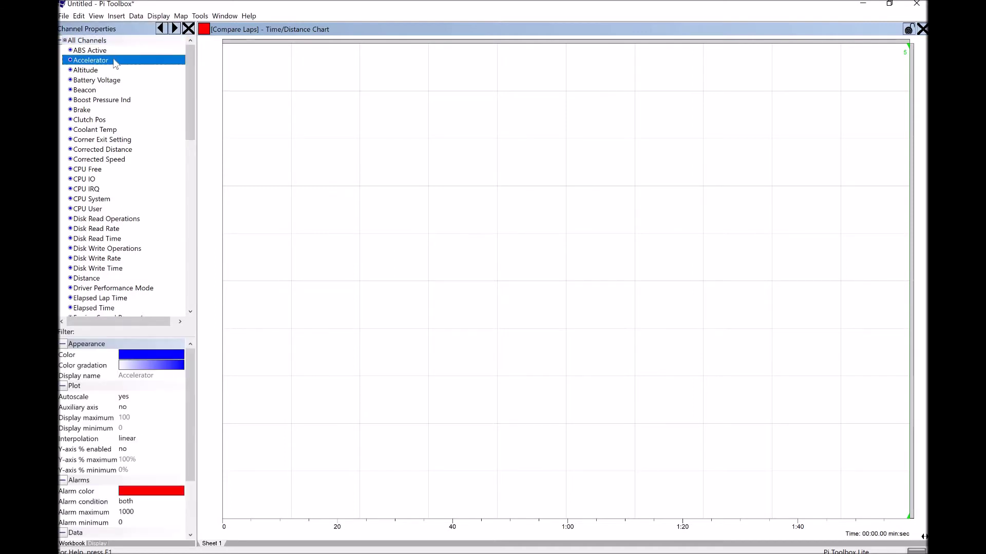
click(160, 27)
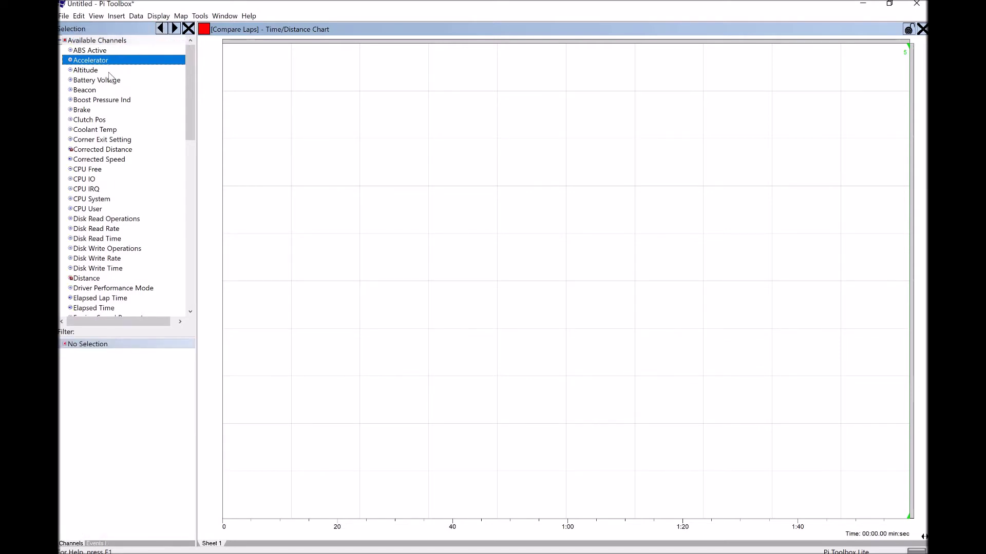
click(175, 30)
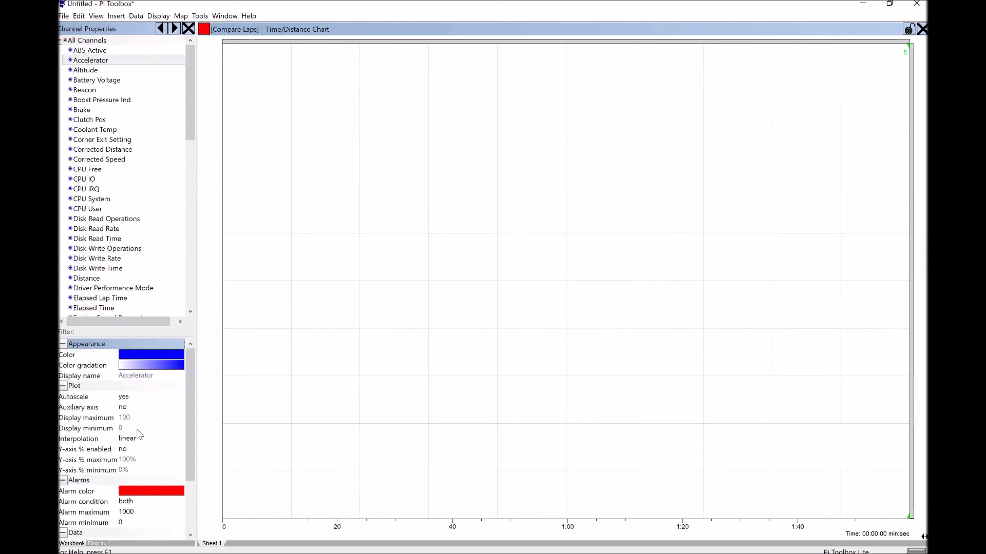
click(161, 30)
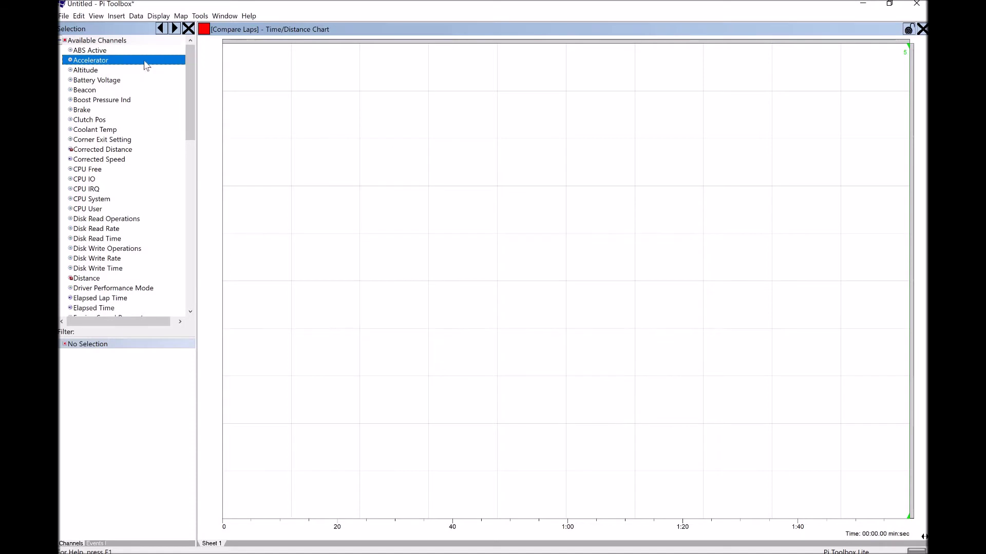
click(242, 77)
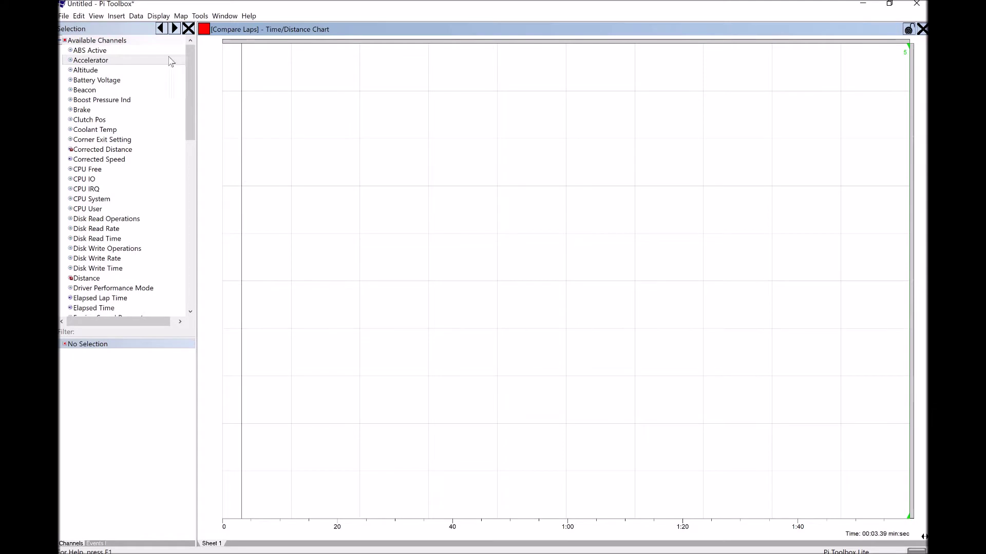
Plot Accelerator, Brake, Speed and Steering Angle on the chart for both laps
click(140, 66)
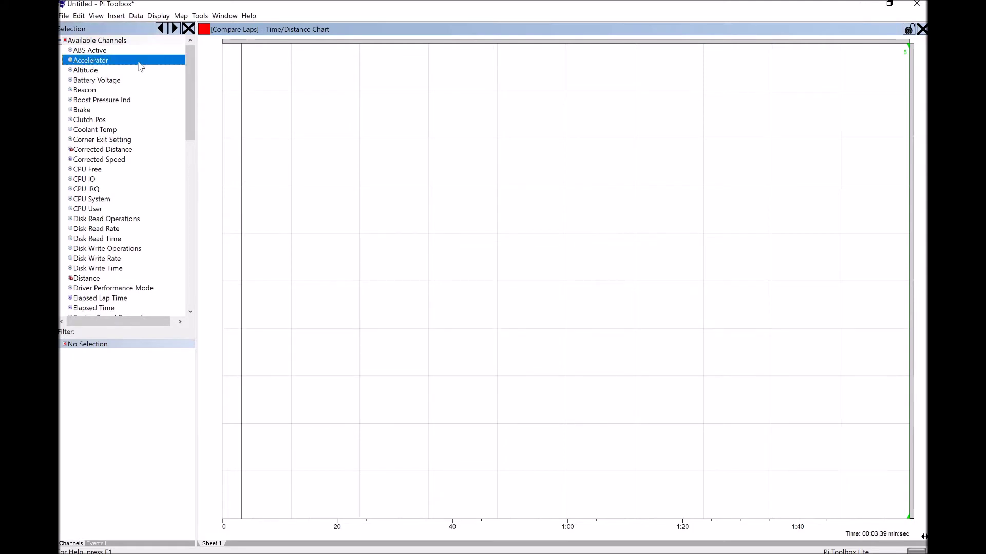
double_click(140, 62)
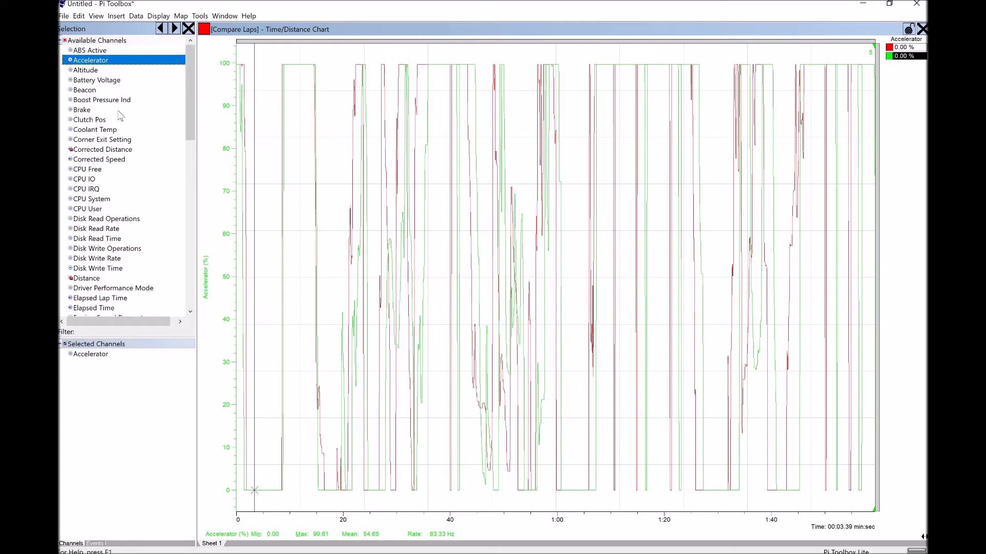
double_click(82, 110)
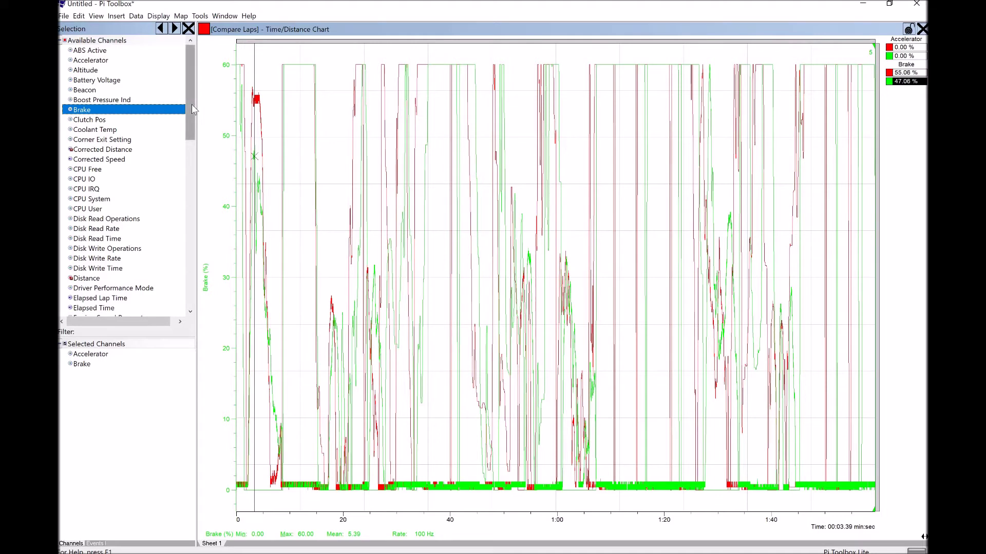
drag(189, 93, 149, 233)
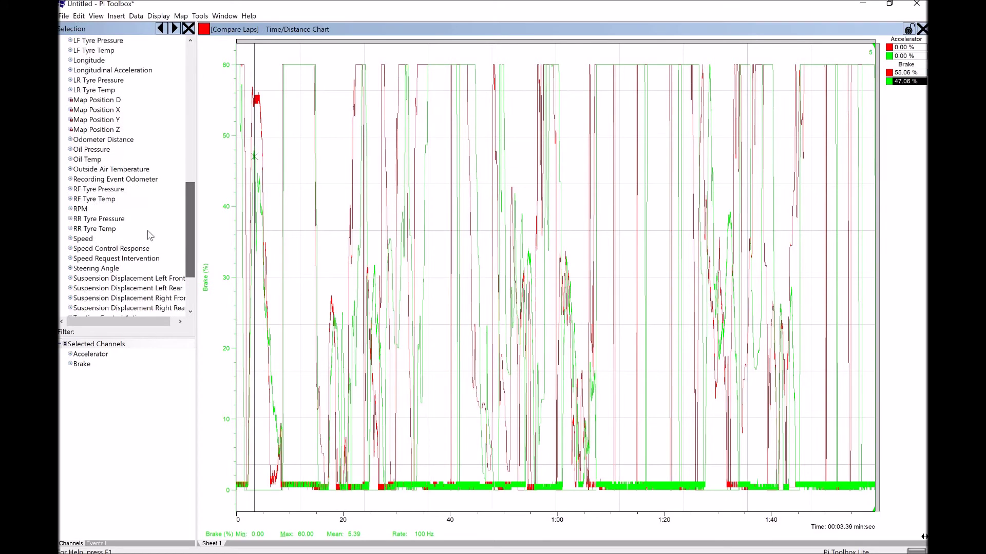
double_click(132, 241)
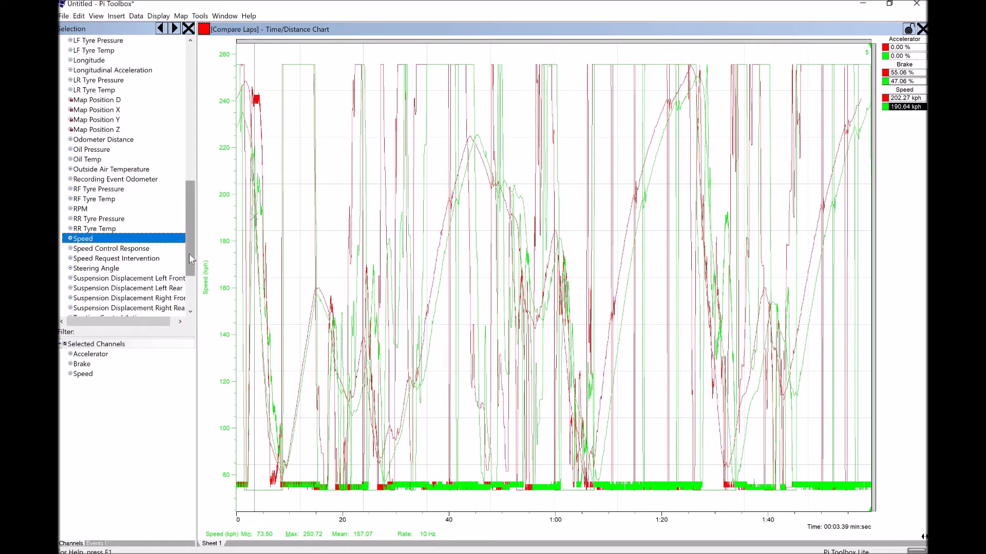
double_click(137, 269)
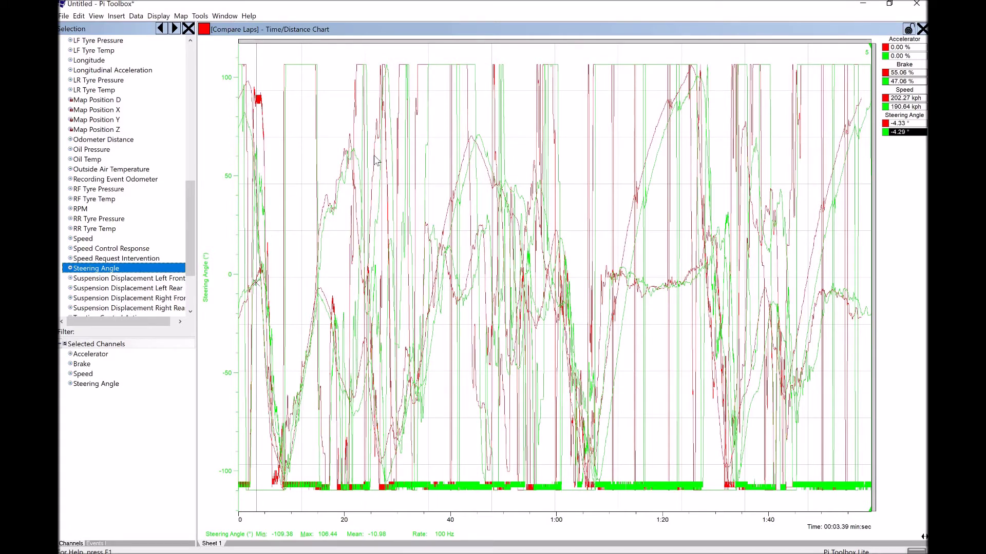
click(288, 30)
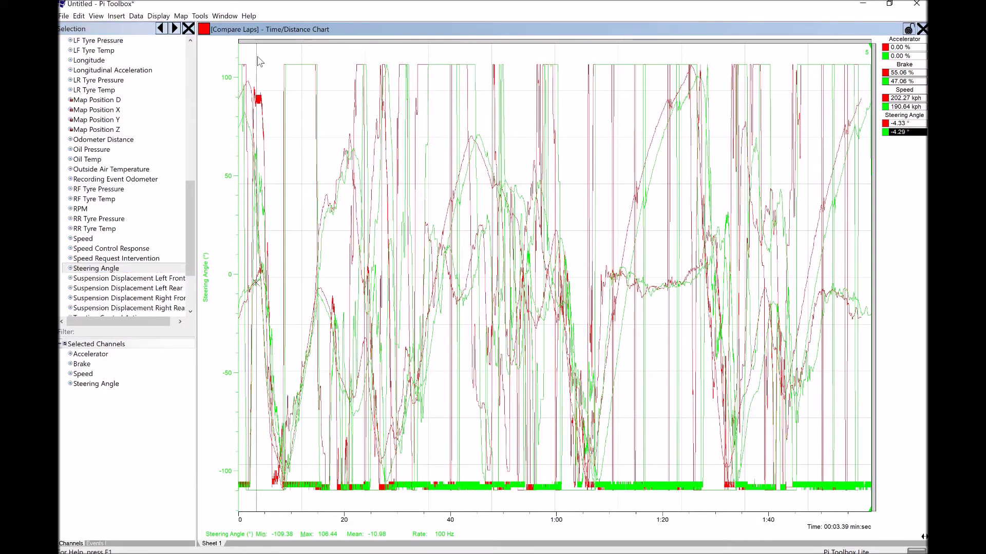
Set the chart's Y-Axis to Tiled in its View properties and apply it
right_click(218, 132)
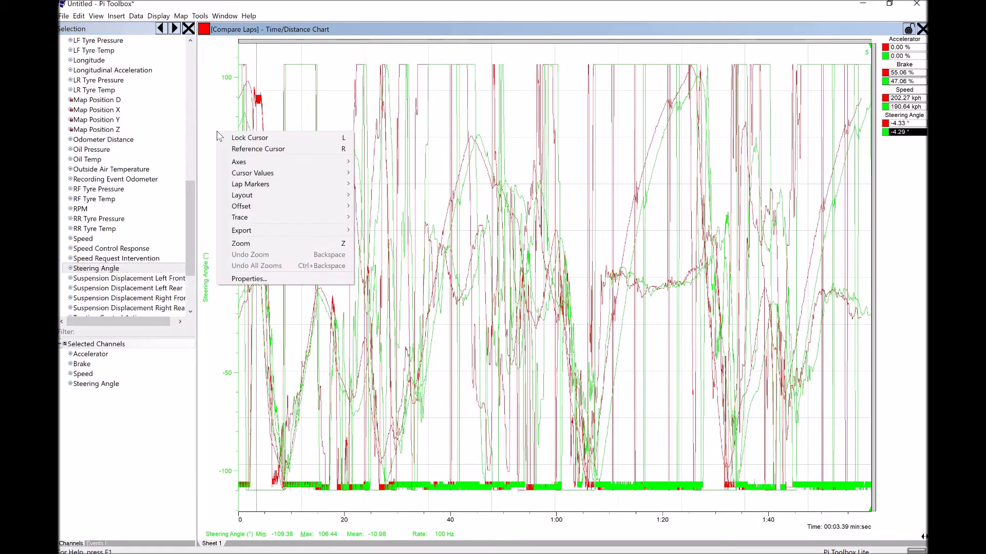
click(264, 278)
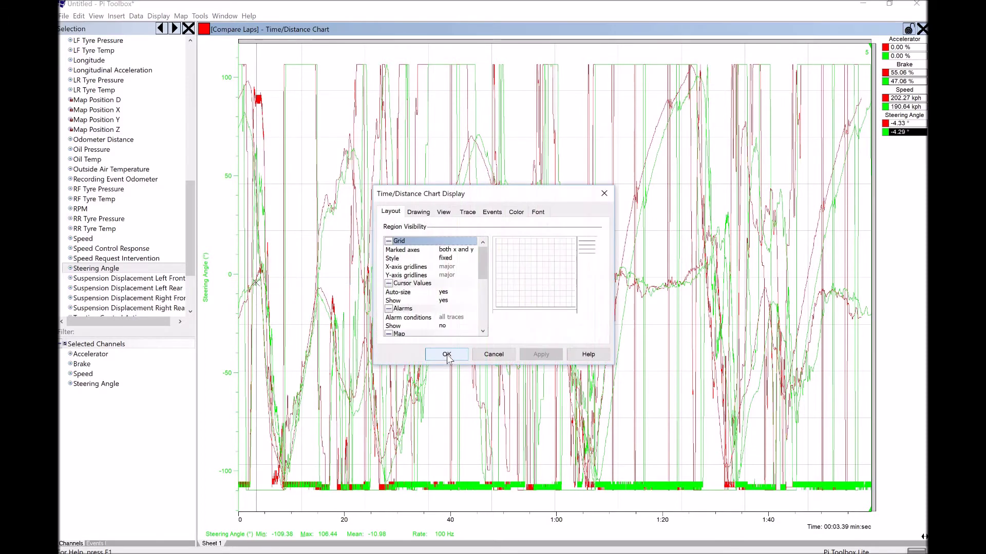
click(440, 215)
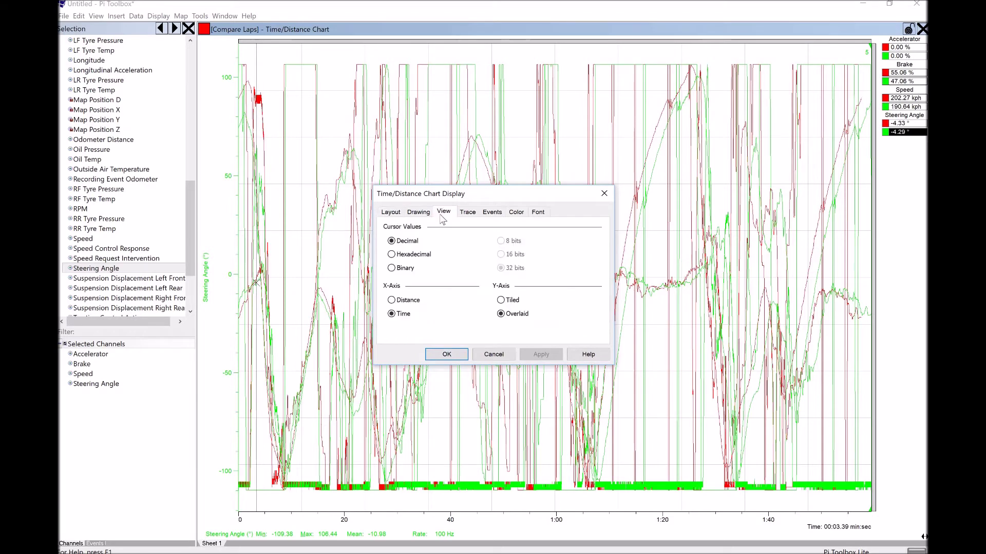
click(503, 302)
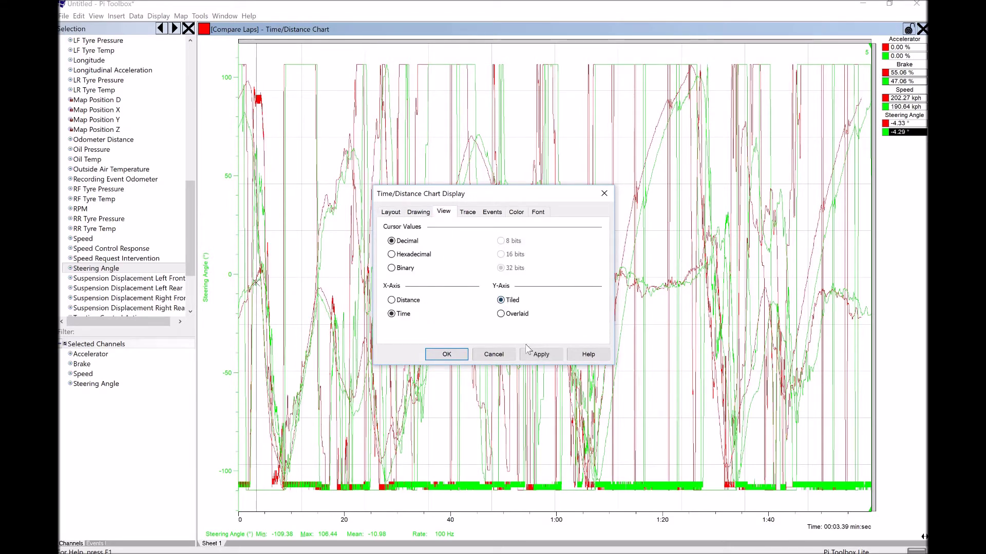
click(540, 356)
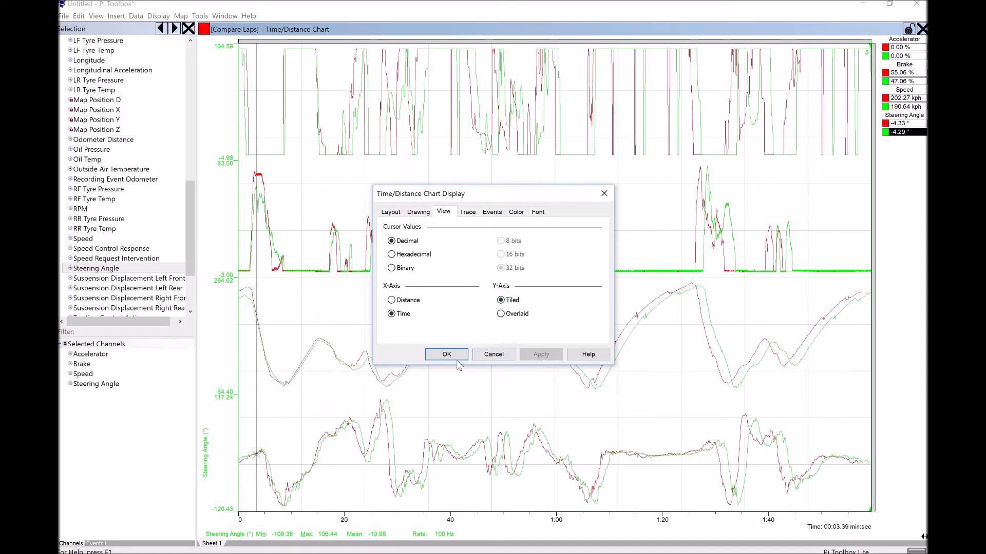
click(446, 355)
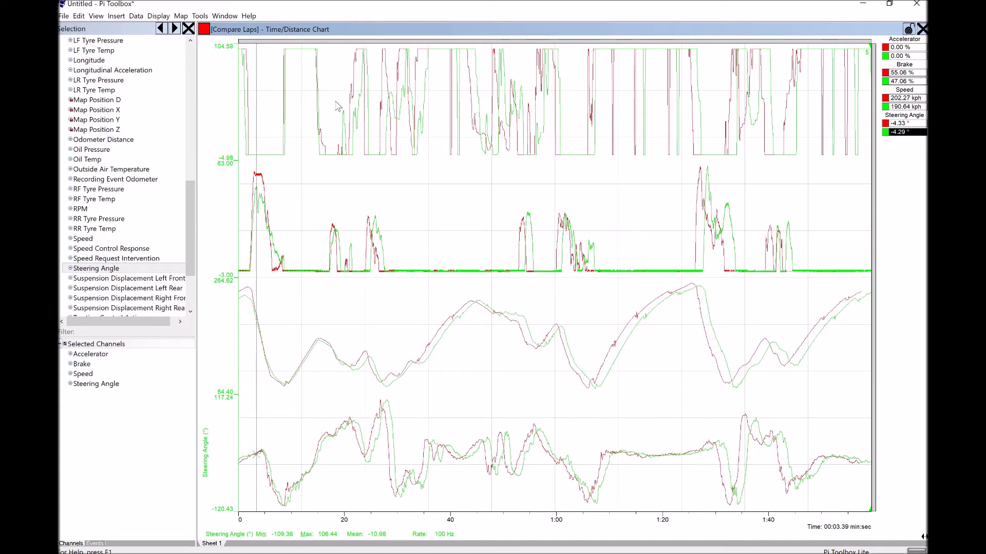
Read both laps' values at 00:10.83, 00:04.62, 00:07.59, 00:15.23, 00:10.34, finishing at 01:33.90
click(296, 128)
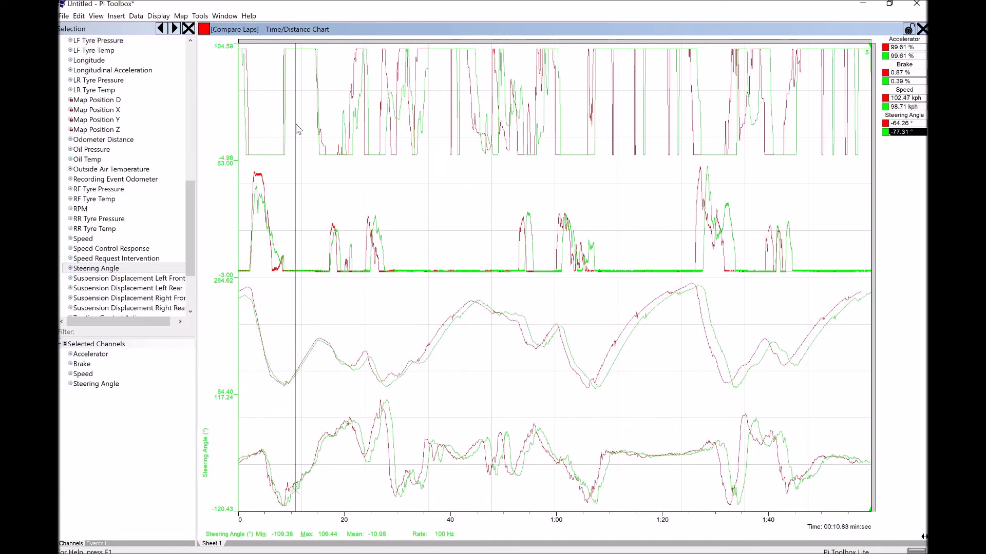
click(262, 226)
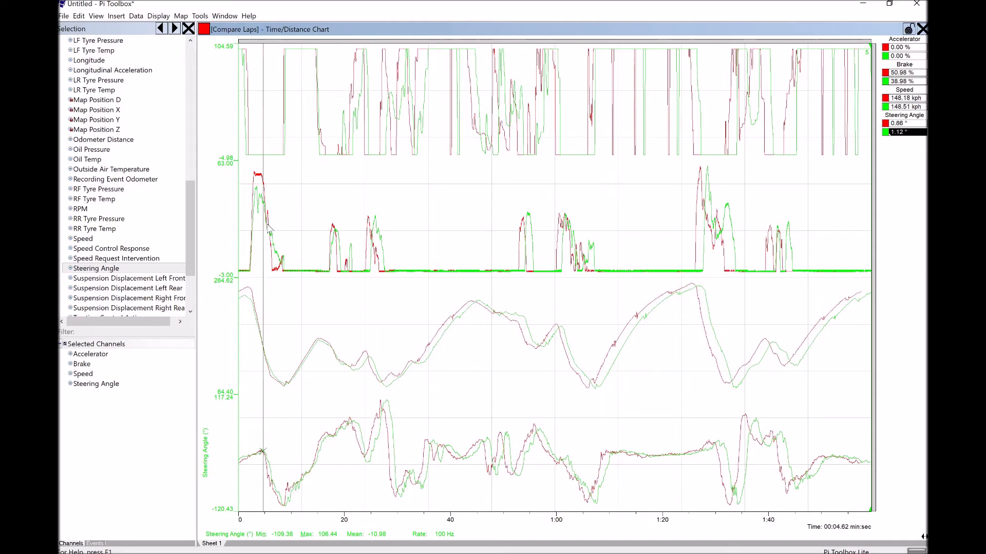
click(279, 261)
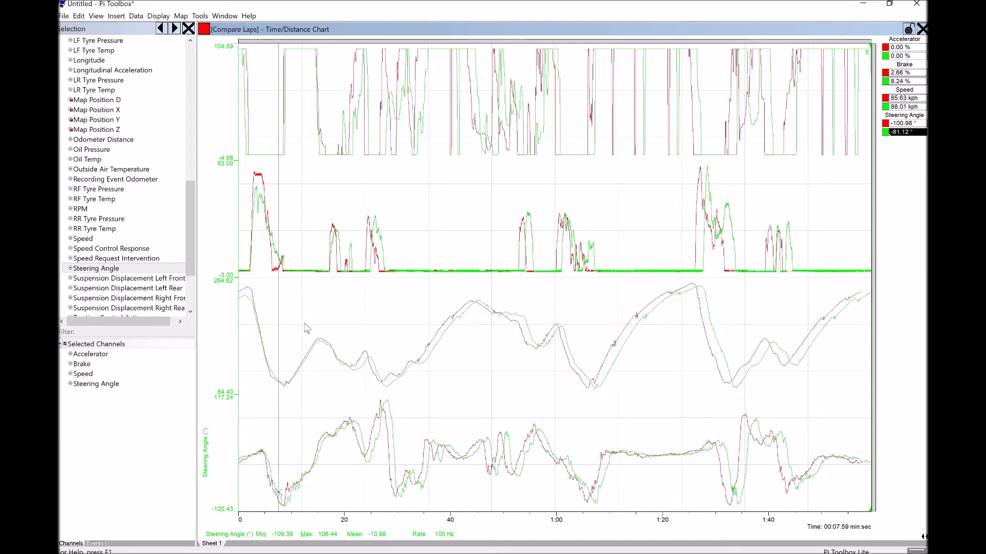
click(318, 353)
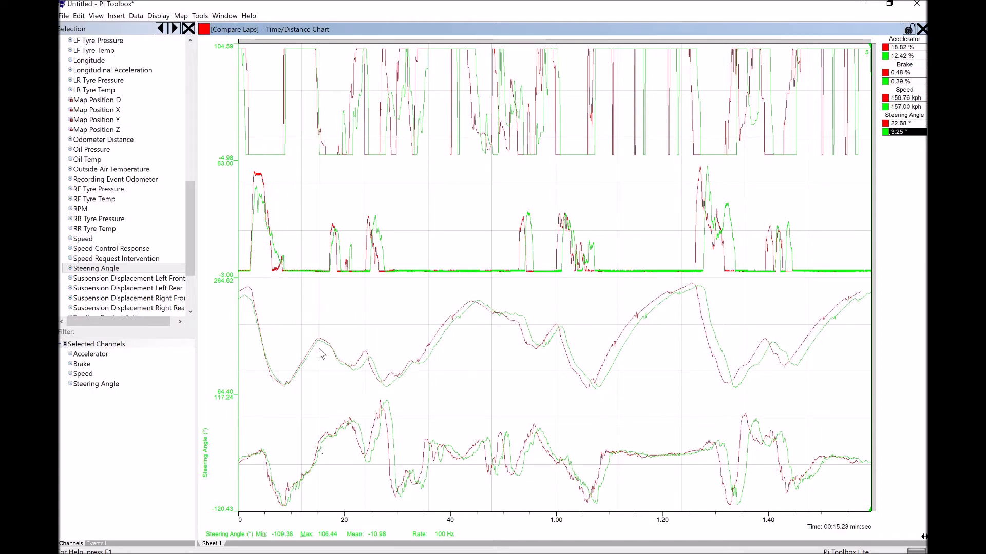
click(293, 483)
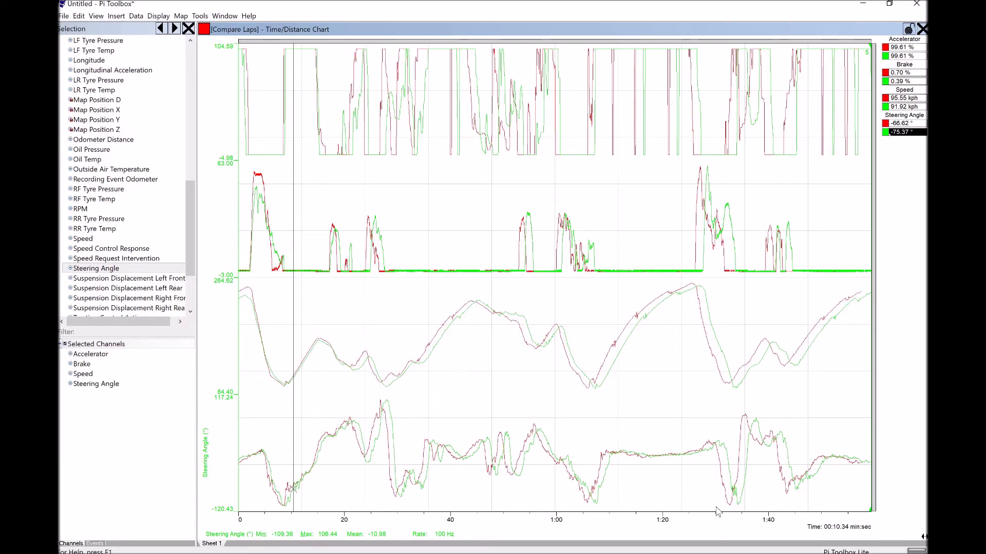
click(731, 506)
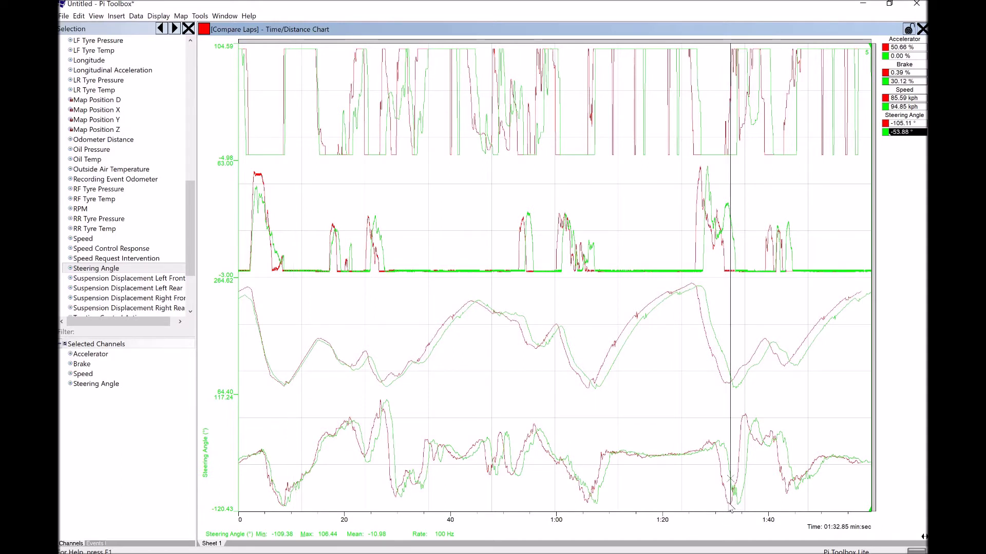
drag(731, 507, 736, 508)
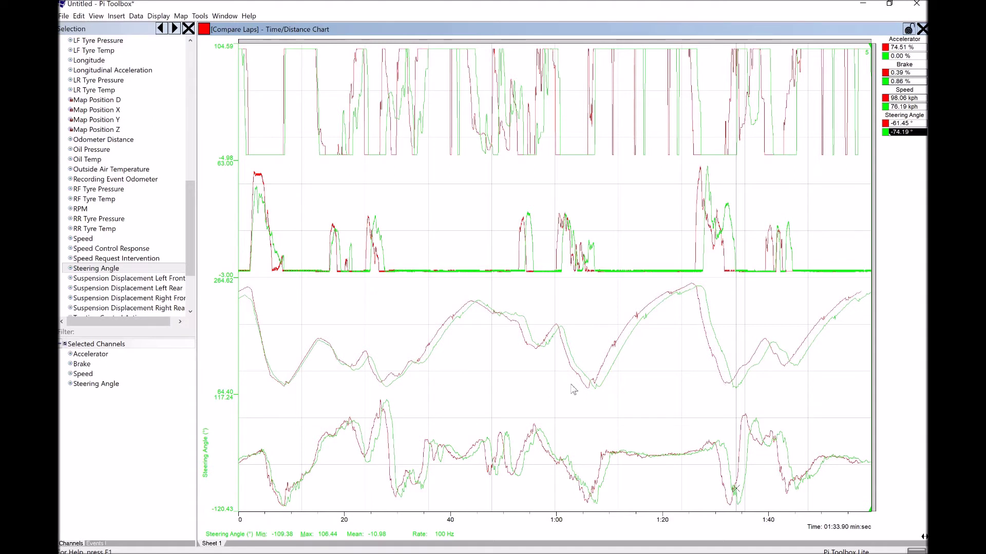
right_click(225, 329)
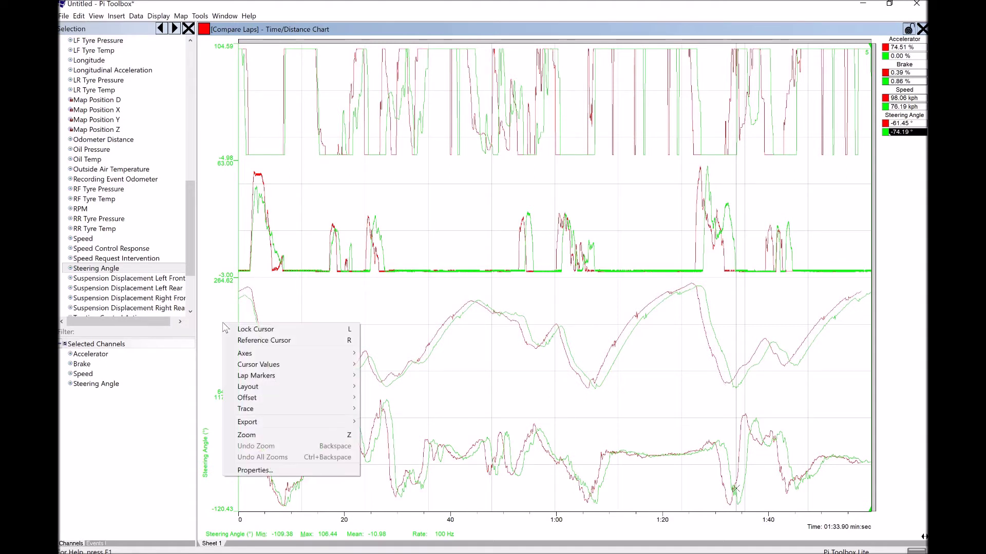
Switch the chart's X-Axis to Distance in its View properties and apply it
click(286, 470)
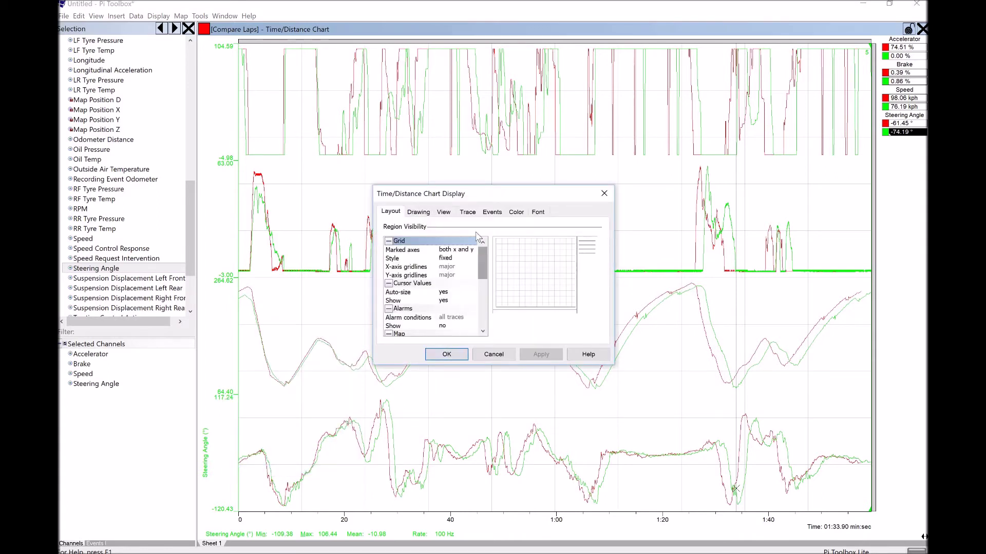
click(444, 217)
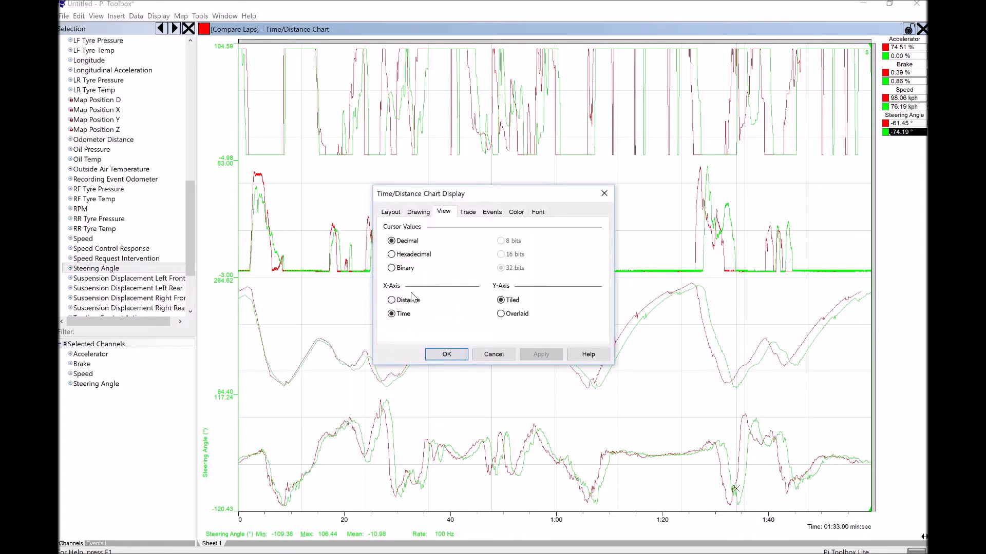
click(413, 304)
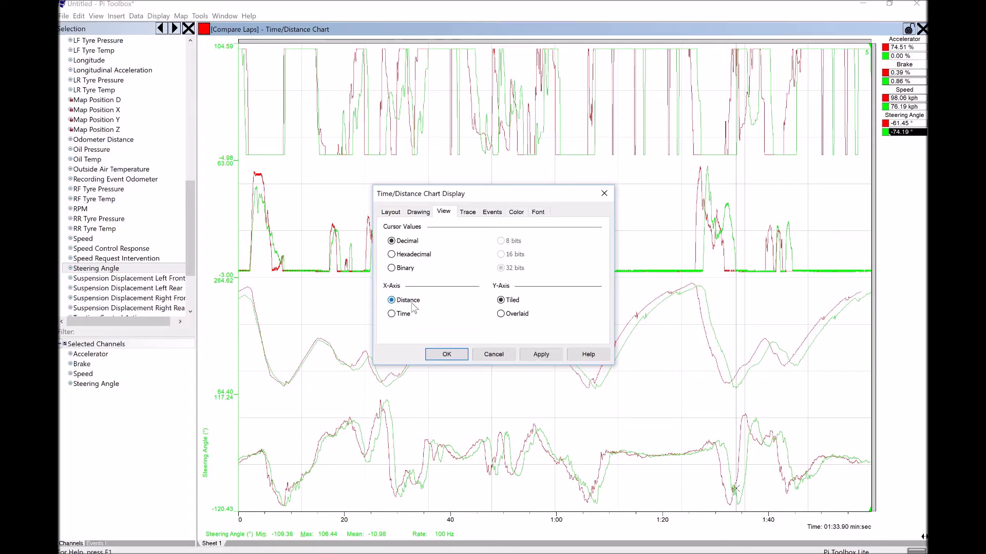
click(541, 354)
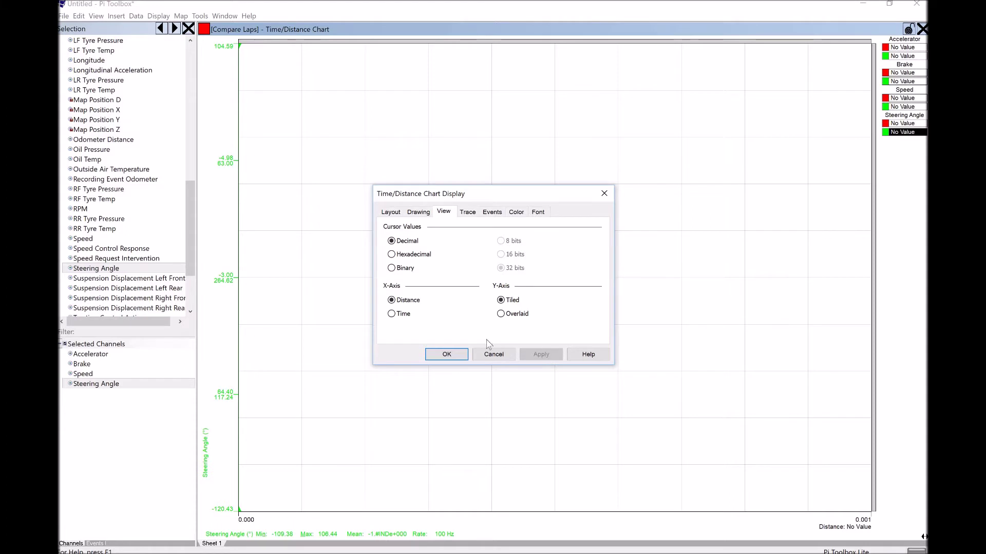
click(447, 355)
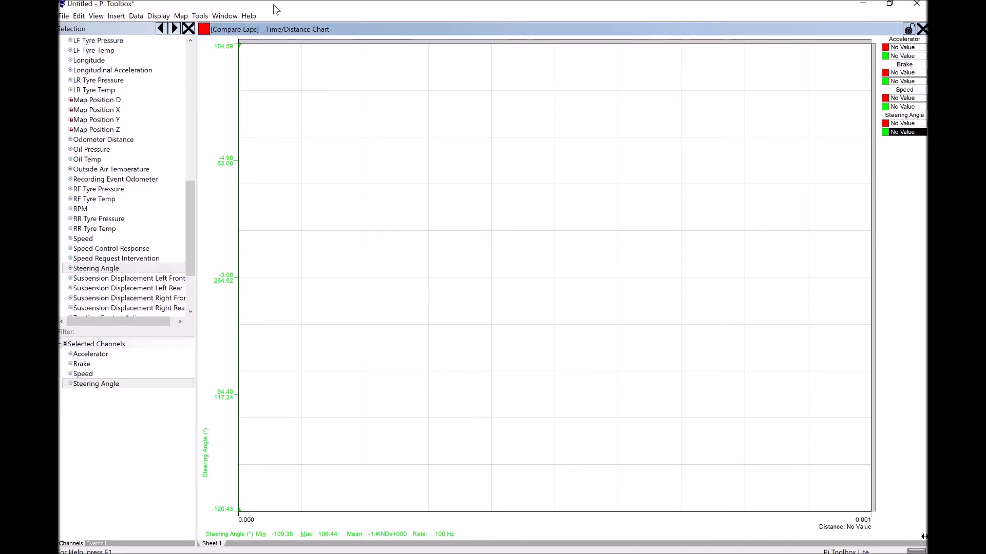
Create a new Pi Math channel named Distance_Toolbox
click(199, 16)
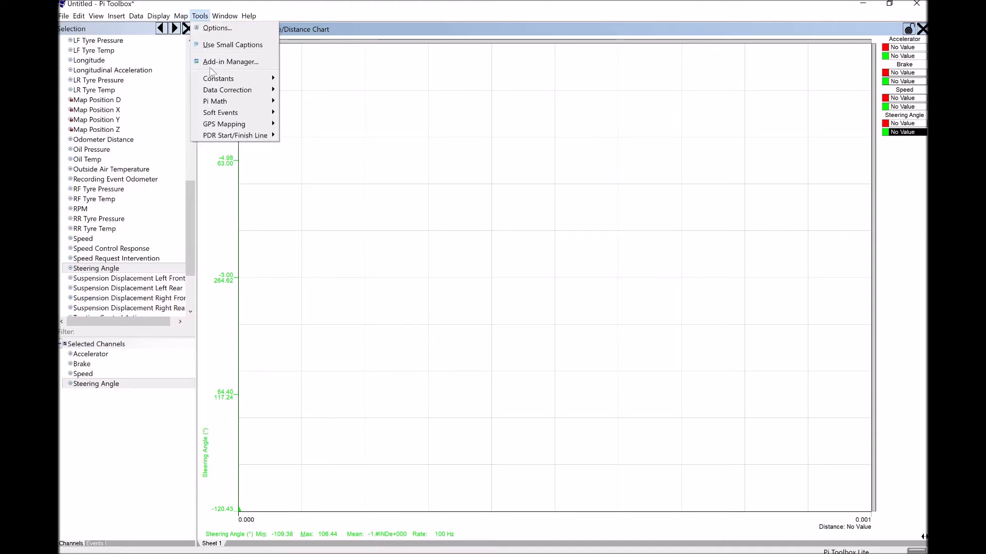
mouse_move(230, 102)
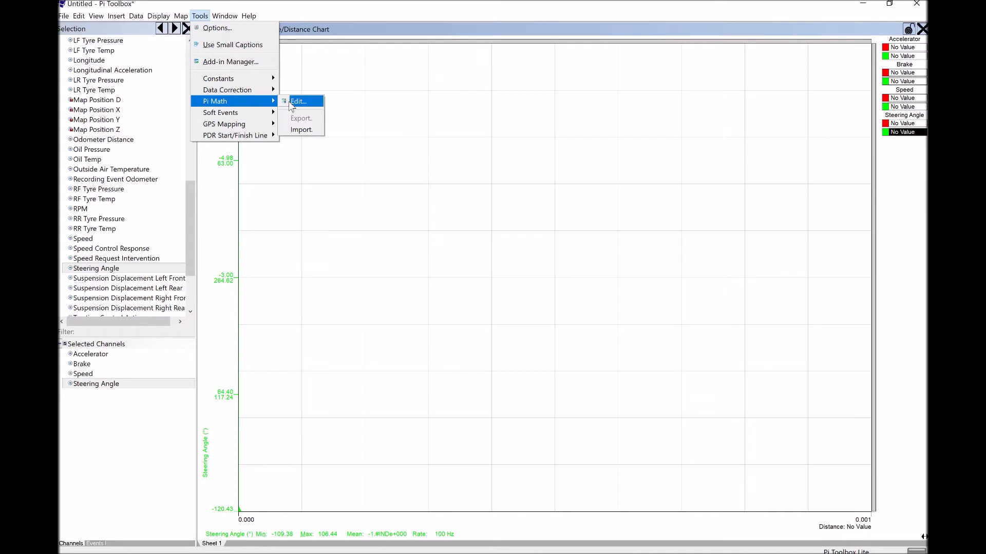
click(297, 102)
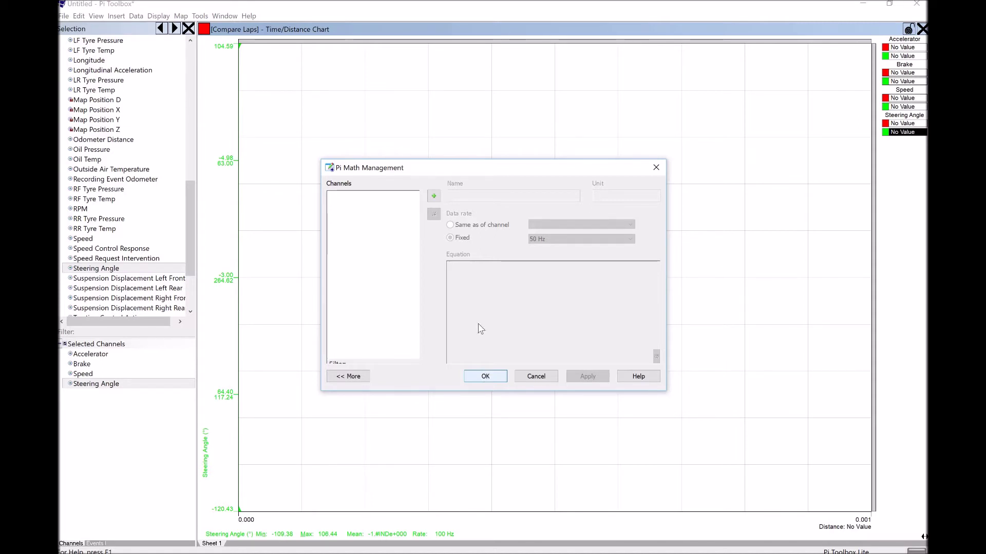
click(433, 197)
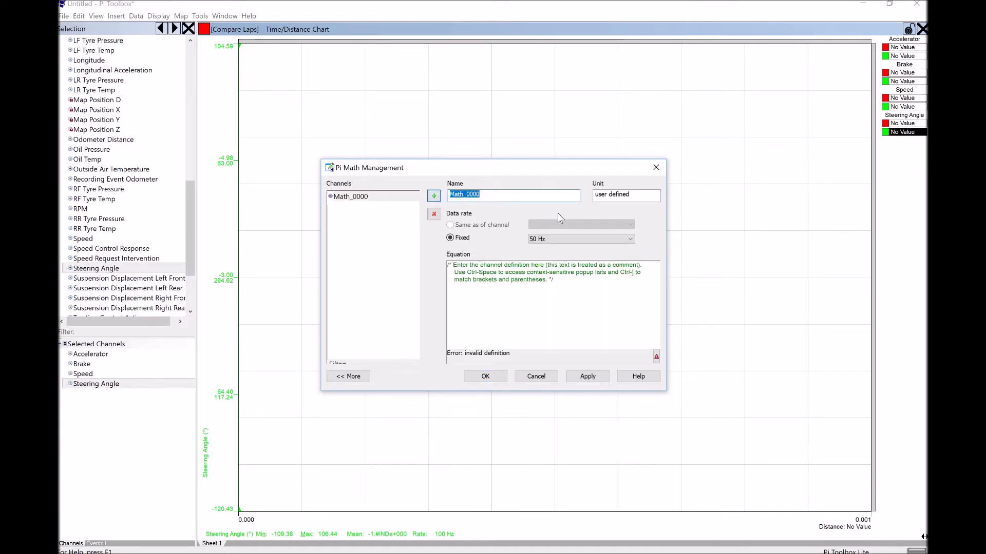
text(Distance )
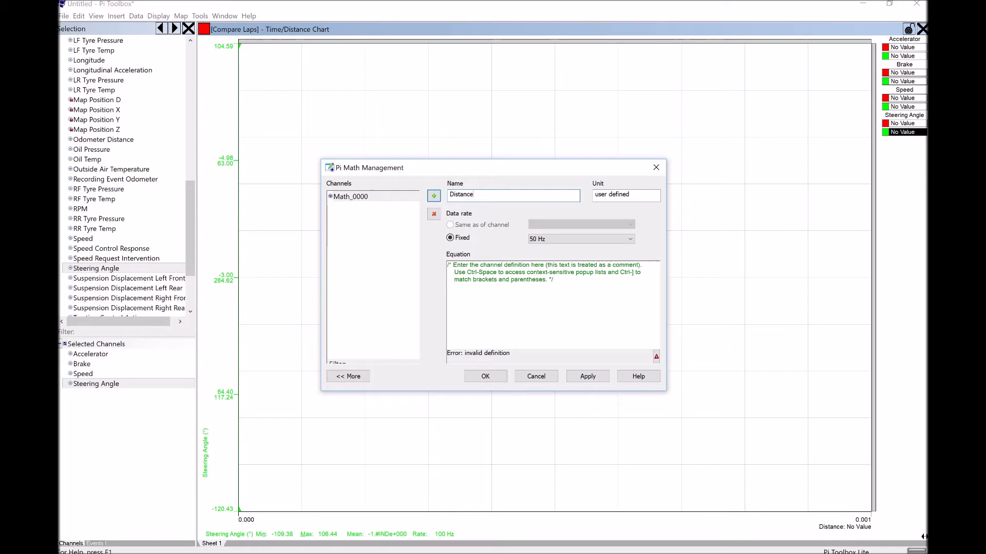
text(Toolbox)
click(490, 296)
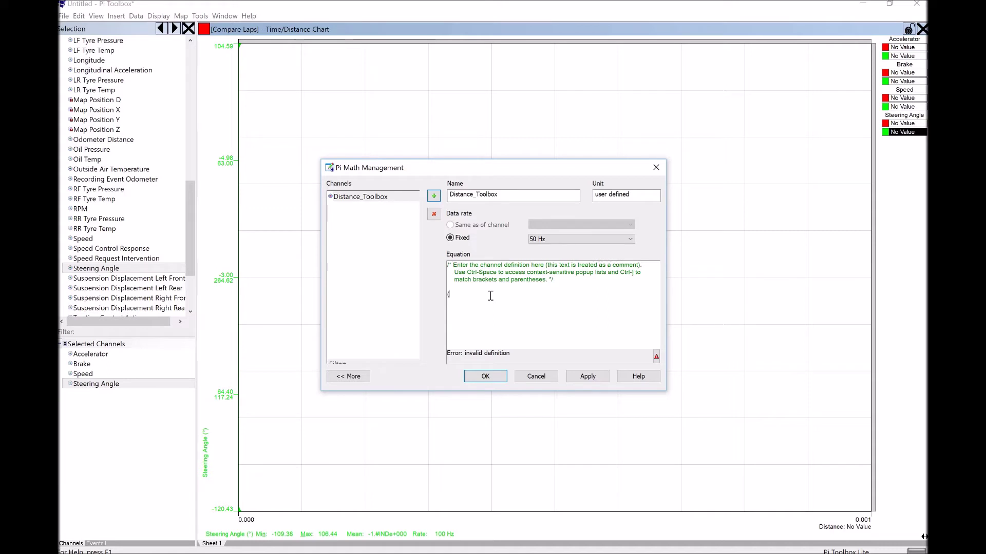
Enter the equation (integral([Speed], Ignore)) so the definition evaluates successfully
text(integral()
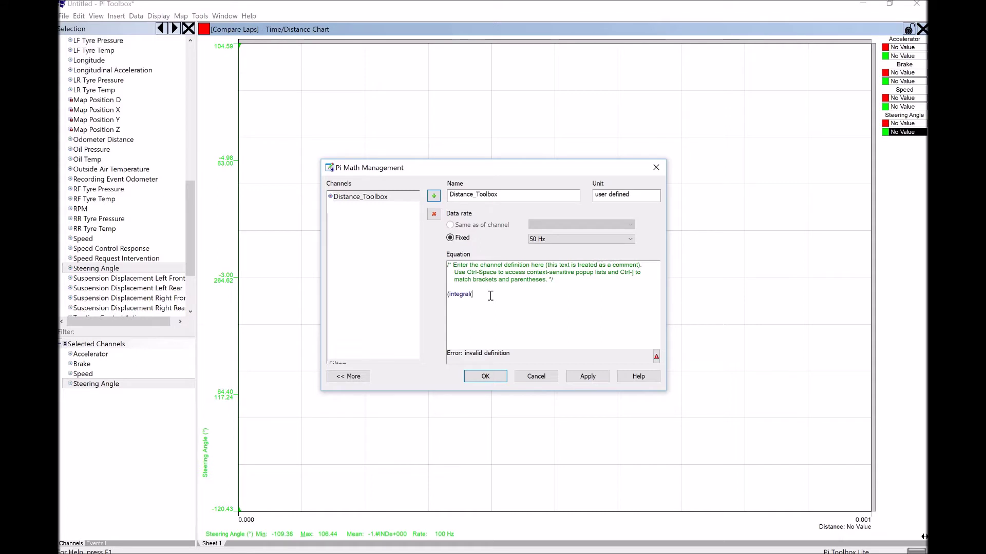
text([Speed])
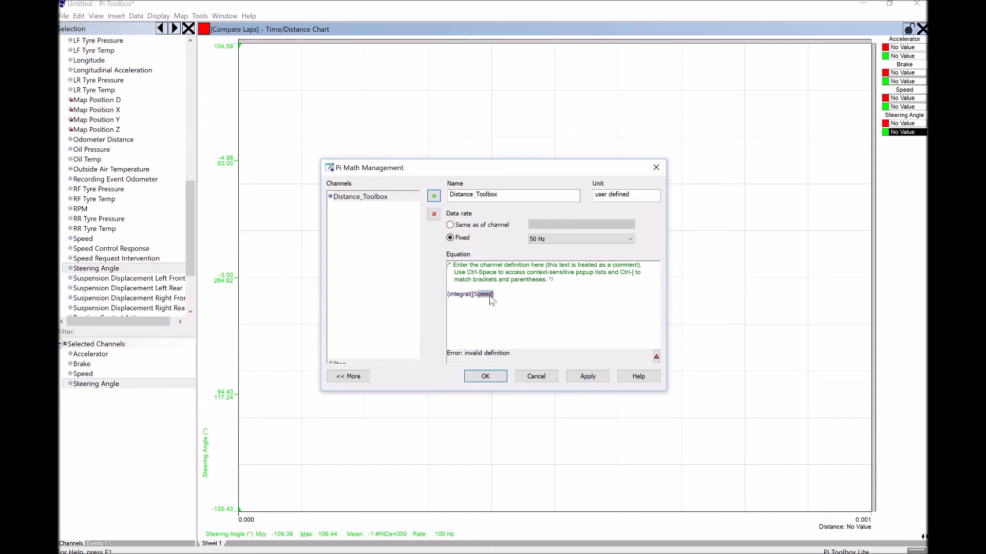
mouse_move(490, 299)
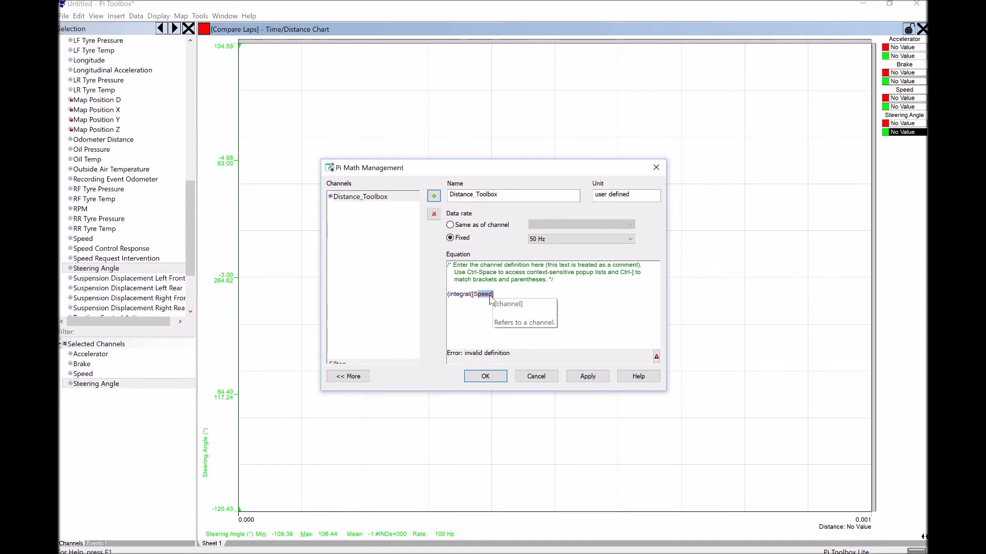
click(490, 296)
text(, Ignore)))
click(351, 378)
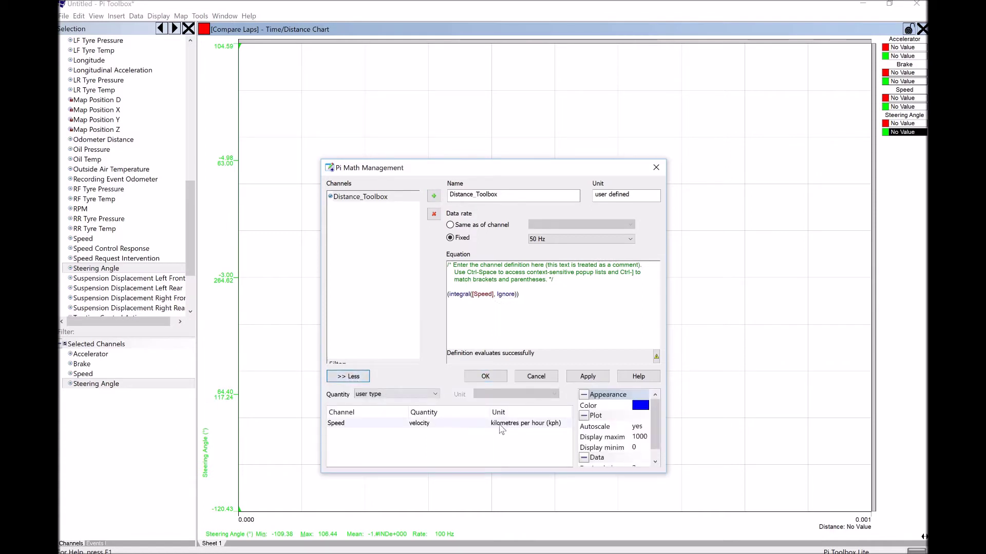
Set the Speed input's unit to metres per second (m/s)
click(539, 428)
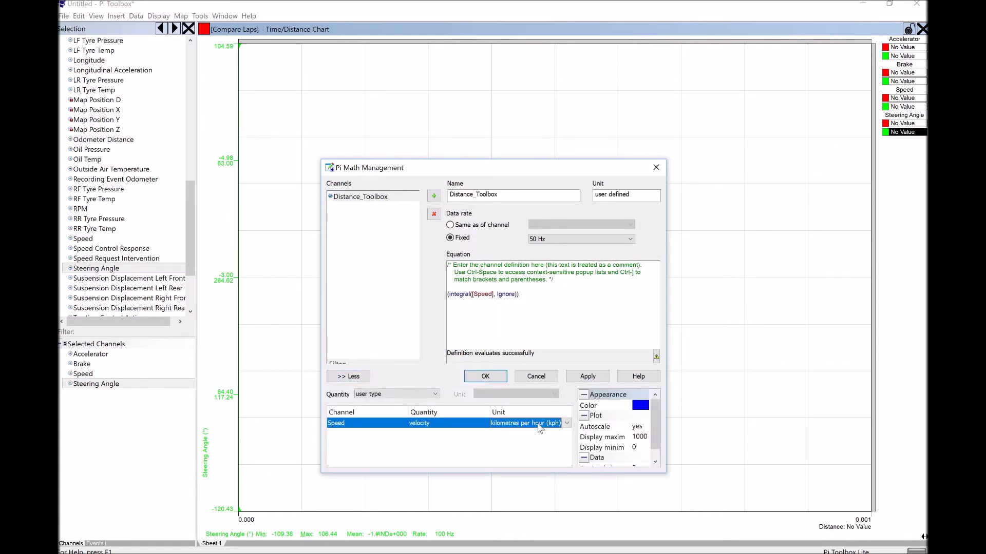
click(567, 424)
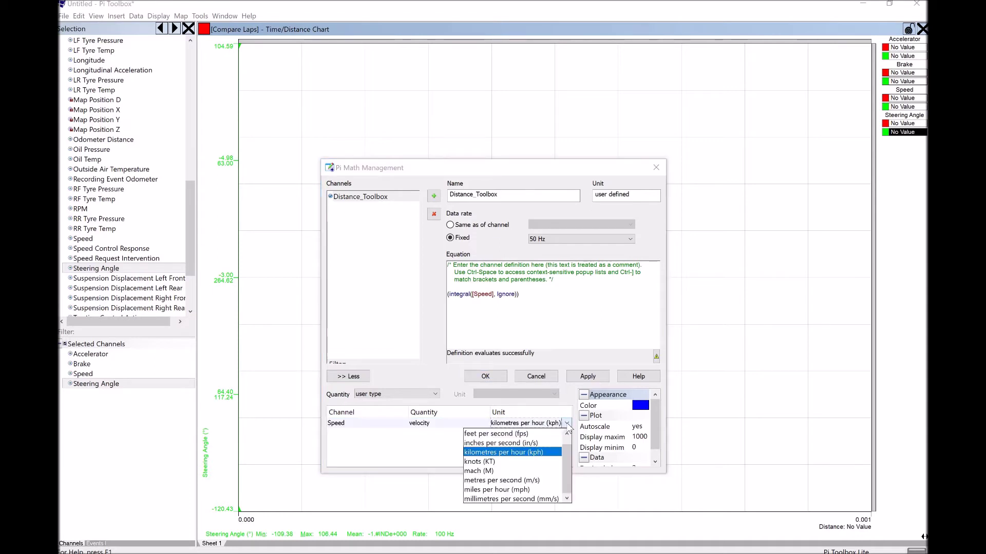
click(545, 480)
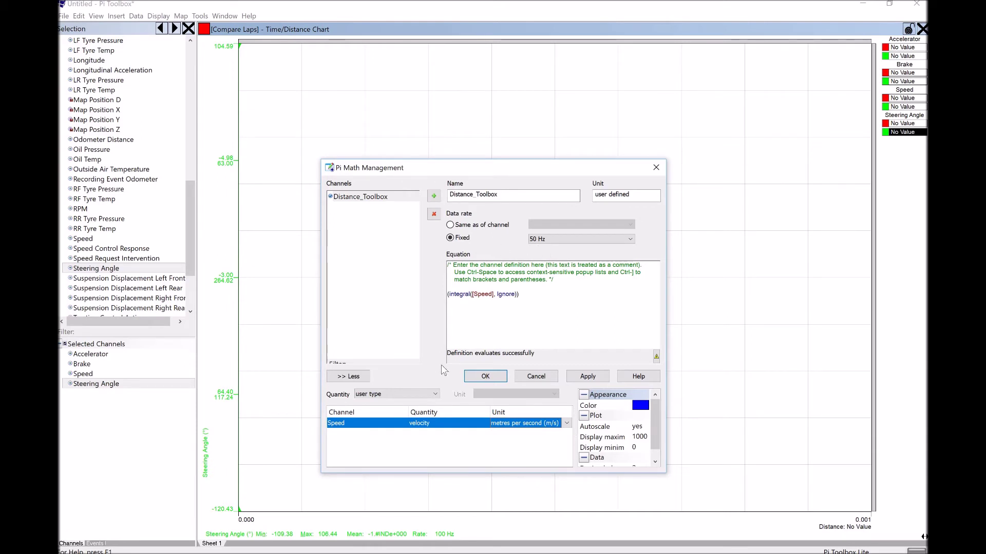
Define Distance_Toolbox as a length quantity in metres and save the math channel
click(425, 395)
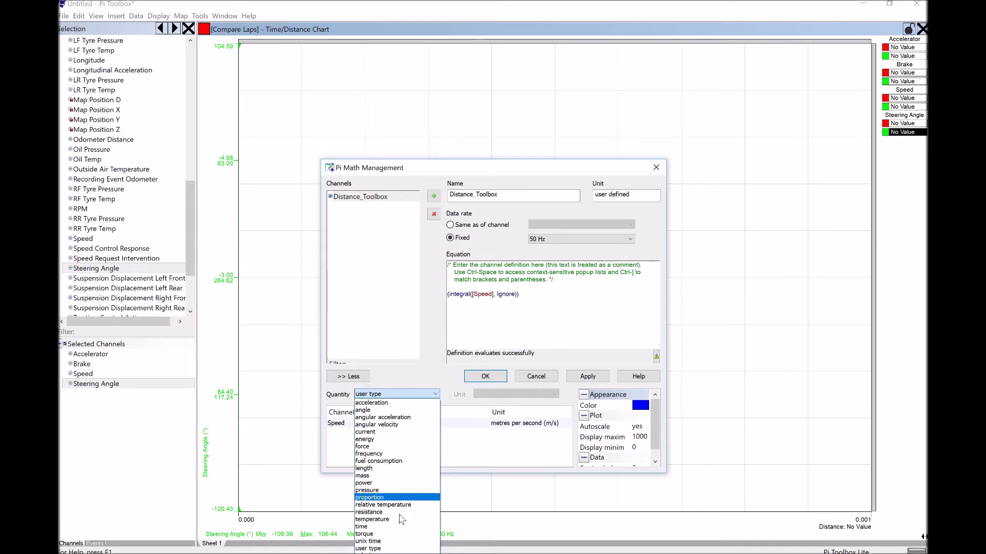
click(402, 468)
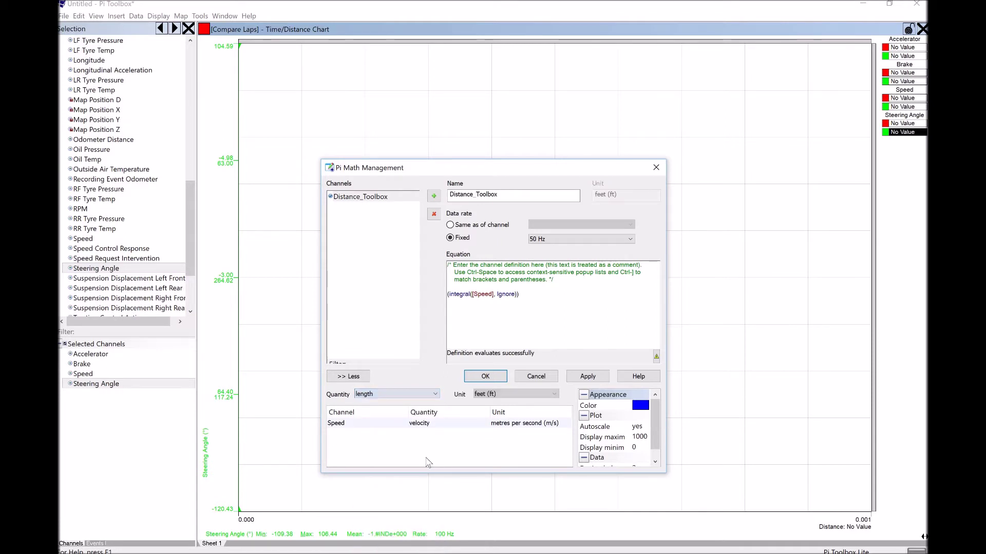
click(544, 395)
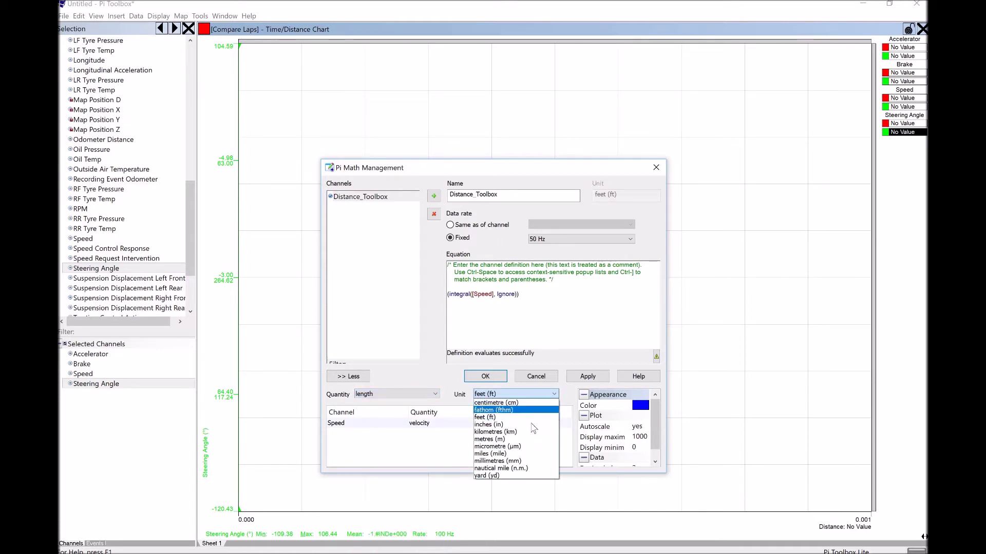
click(531, 440)
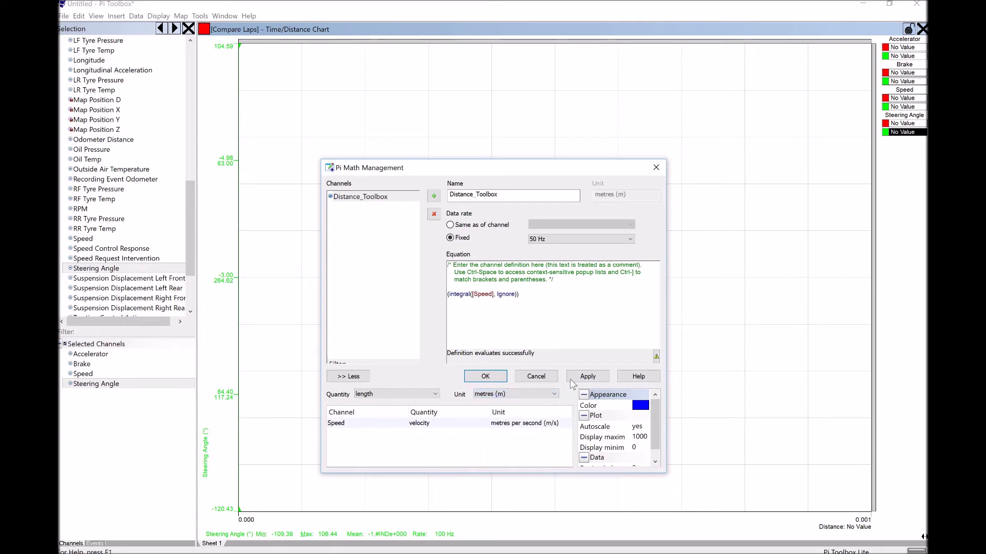
click(592, 378)
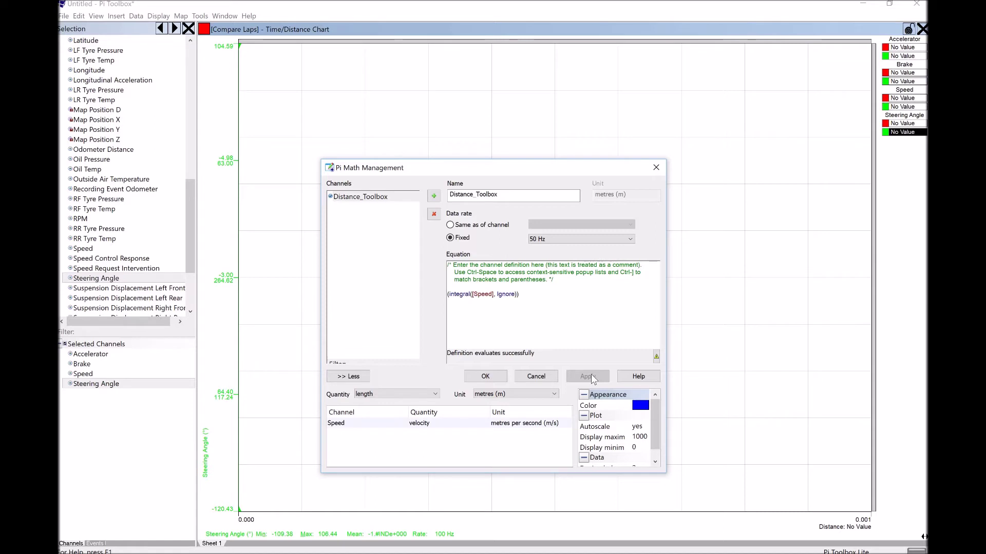
click(474, 379)
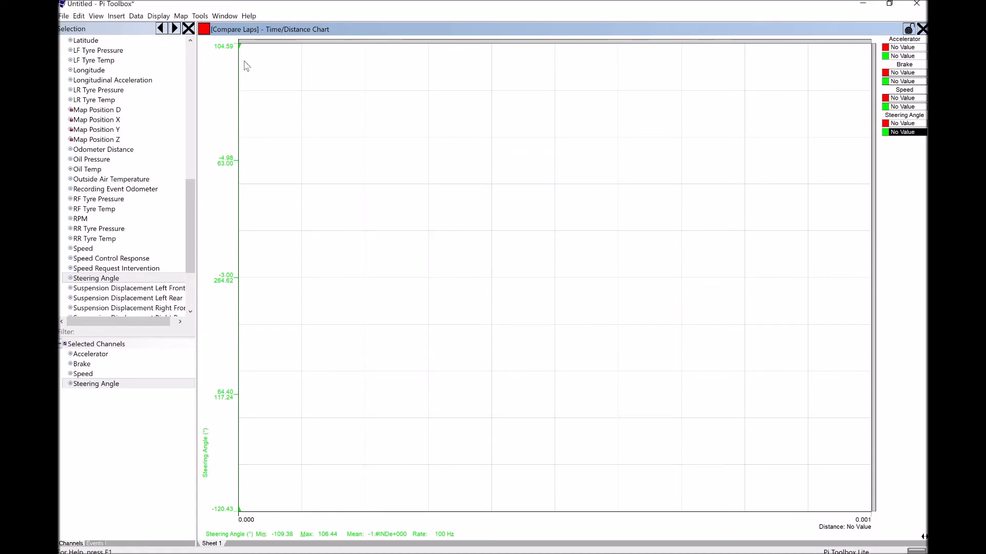
click(200, 16)
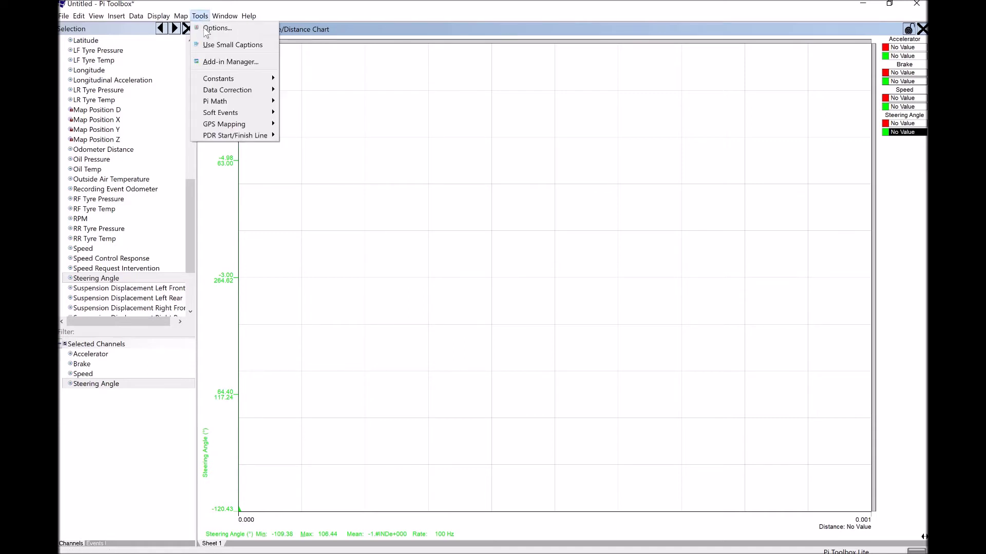
In Options > Channels, map common name Distance to real channel Distance_Toolbox and apply
click(211, 28)
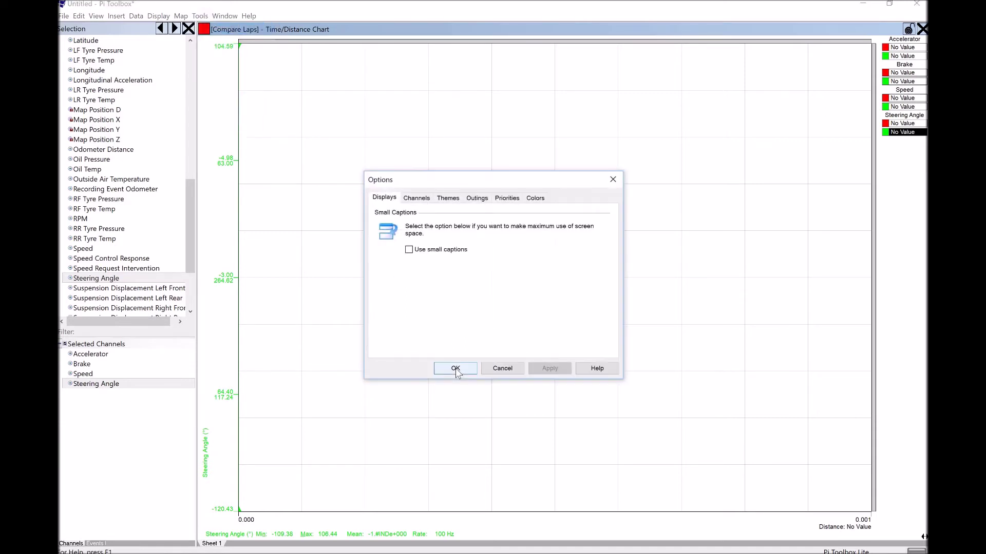
click(417, 200)
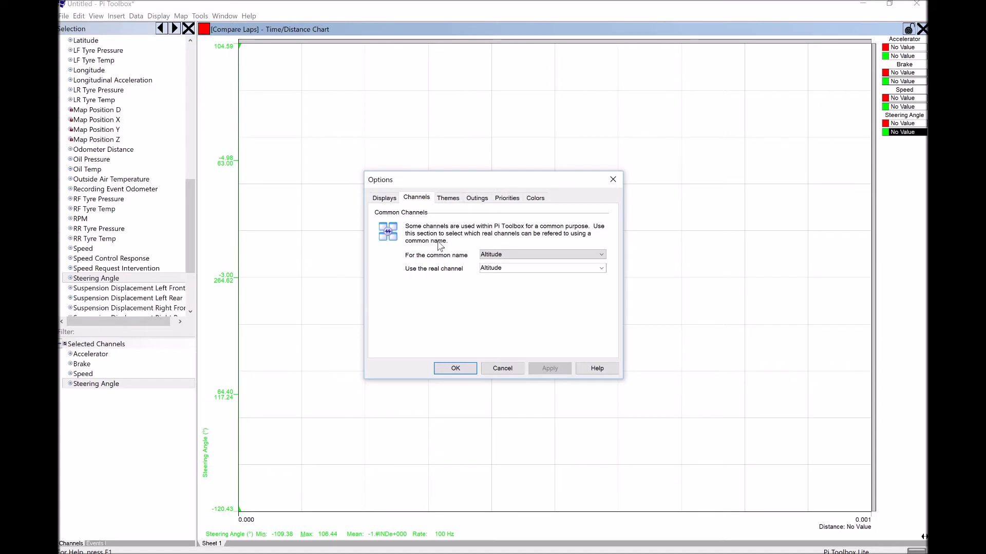
click(515, 257)
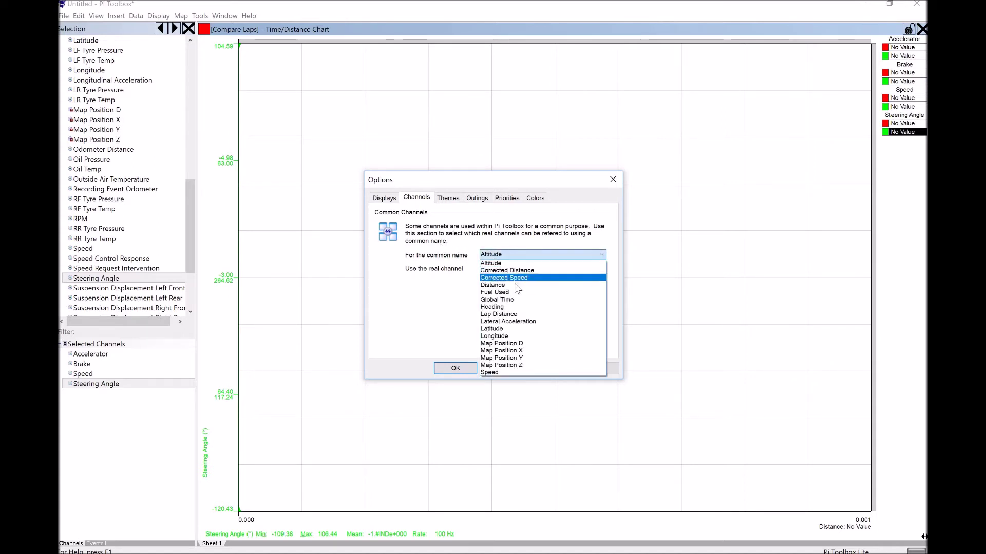
click(517, 289)
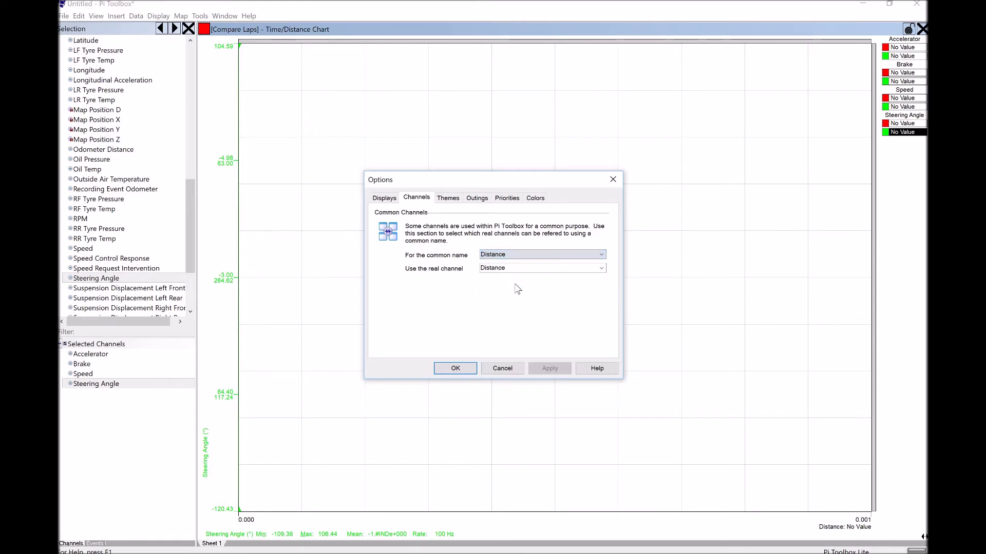
click(602, 269)
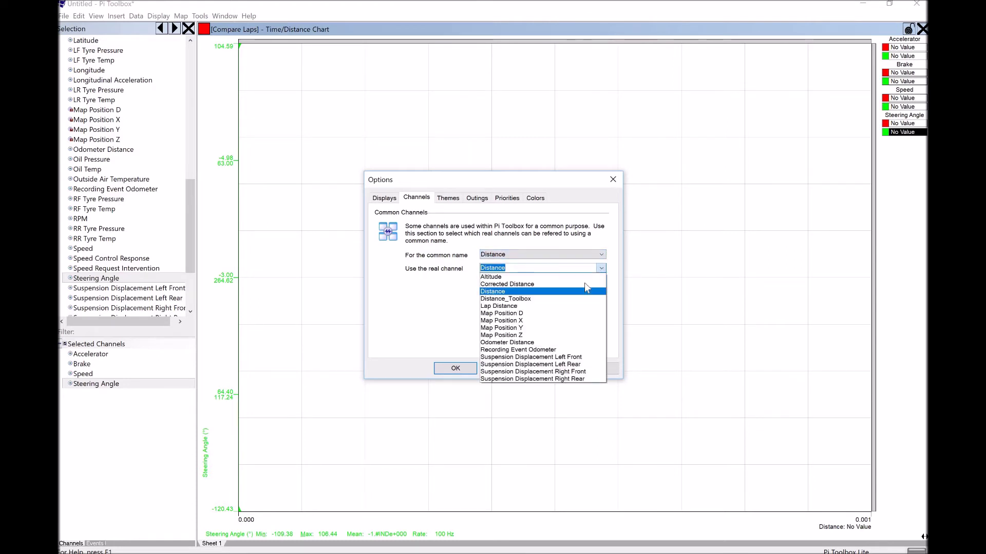
click(569, 300)
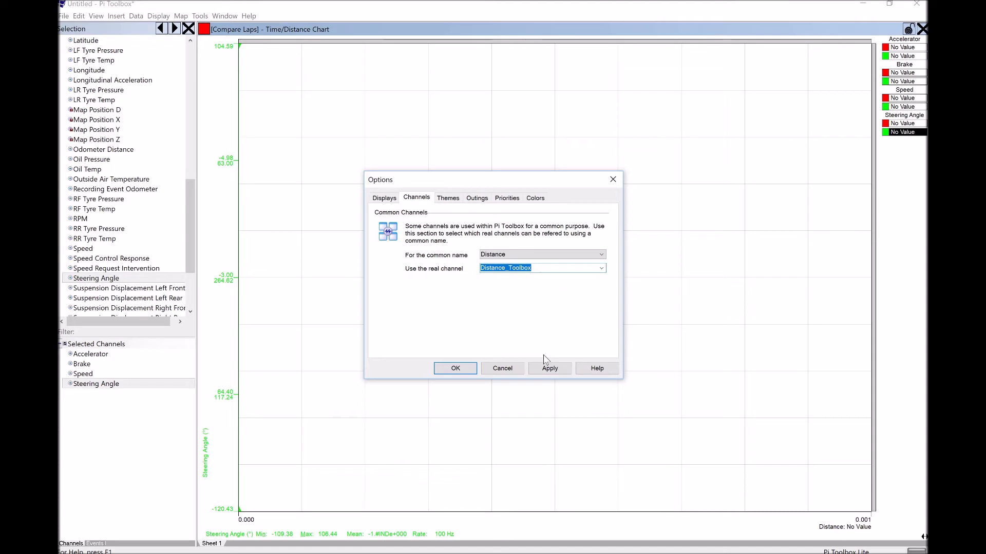
click(547, 369)
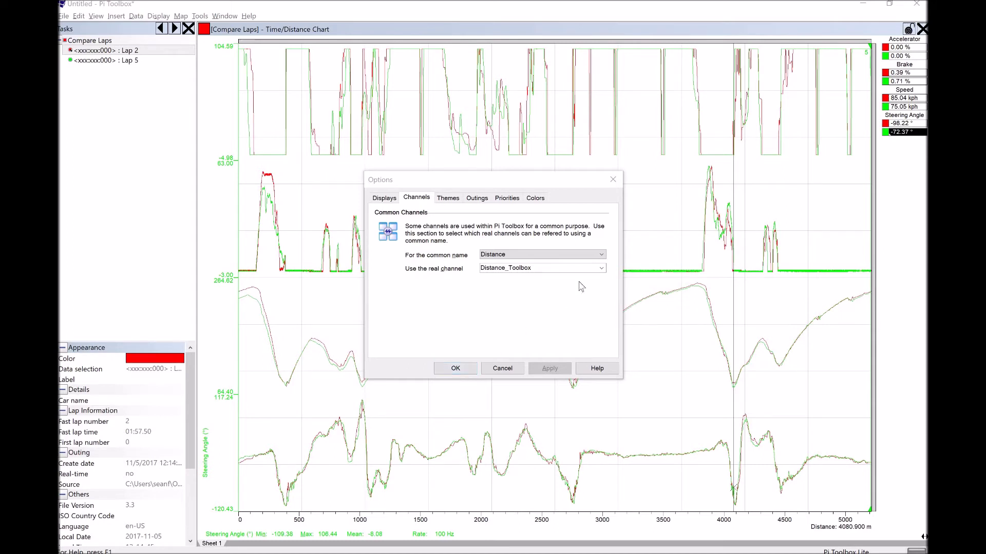
click(601, 255)
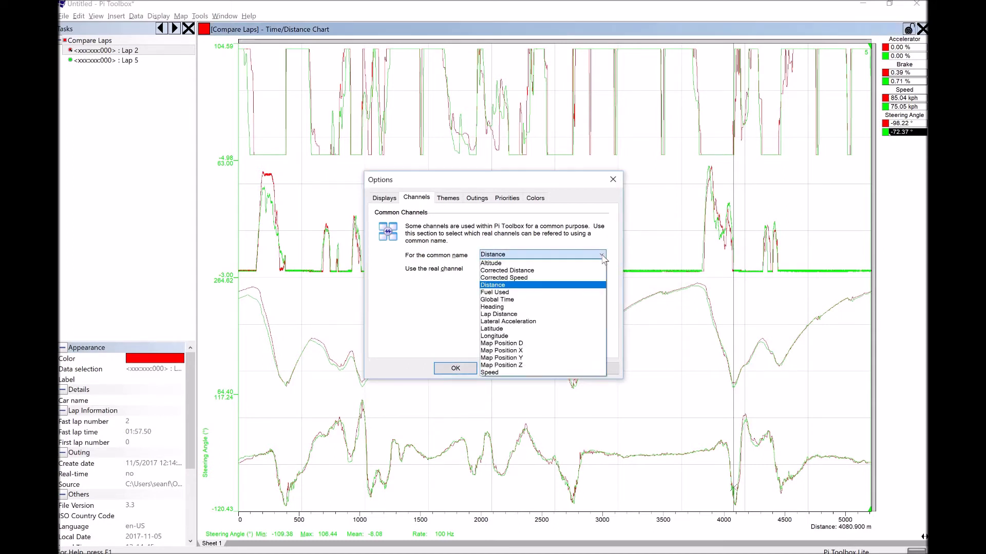
Map common Lateral Acceleration to the real Lateral Acceleration channel, apply, and close Options
click(581, 322)
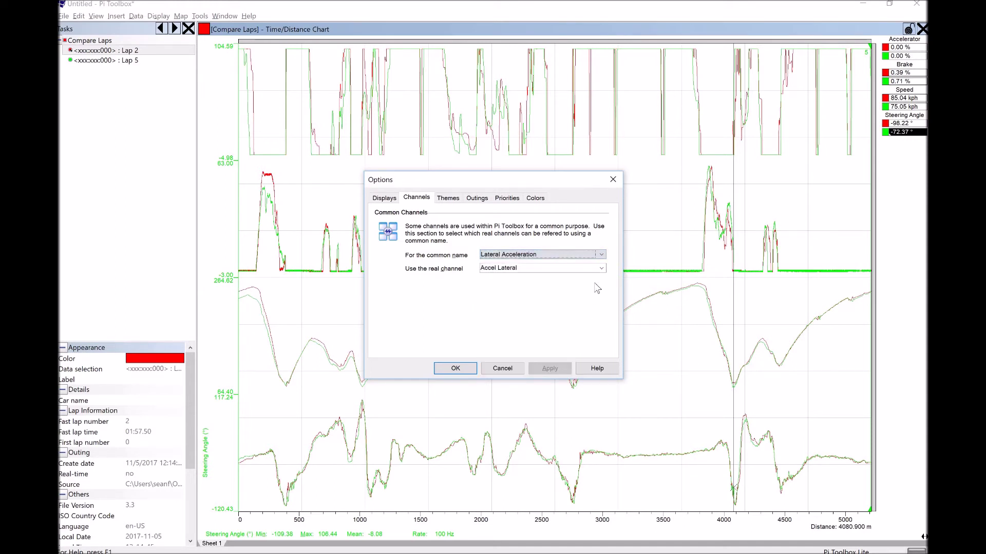
click(602, 269)
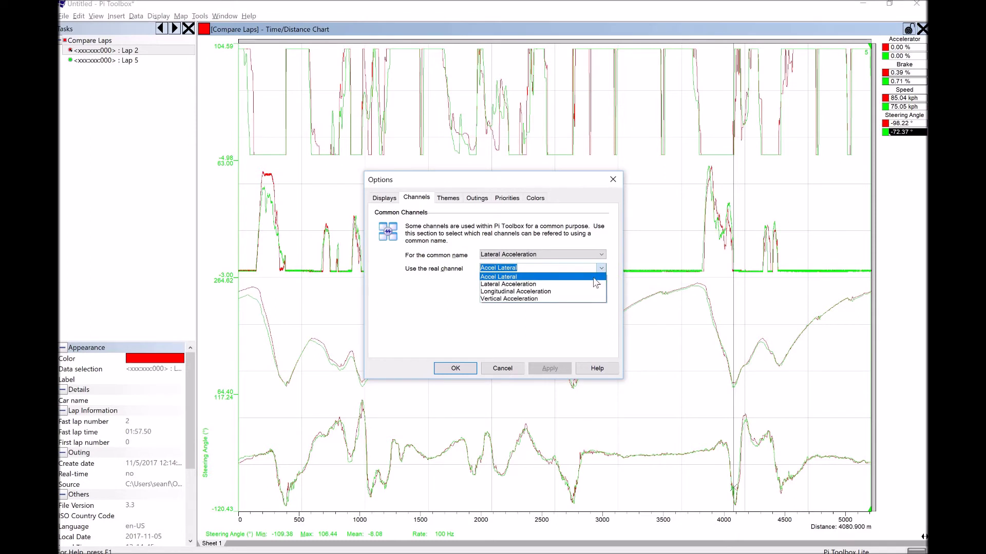
click(590, 284)
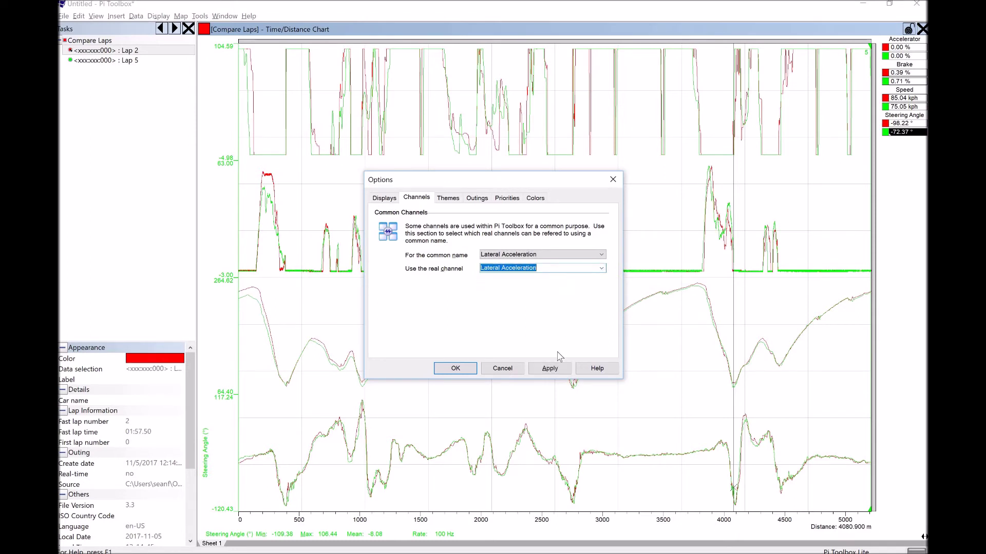
click(550, 369)
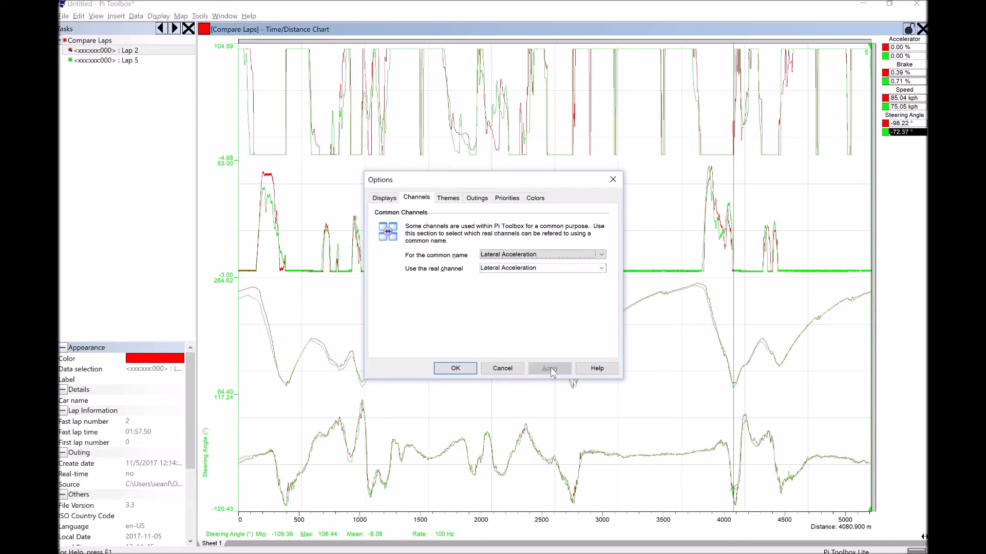
click(452, 371)
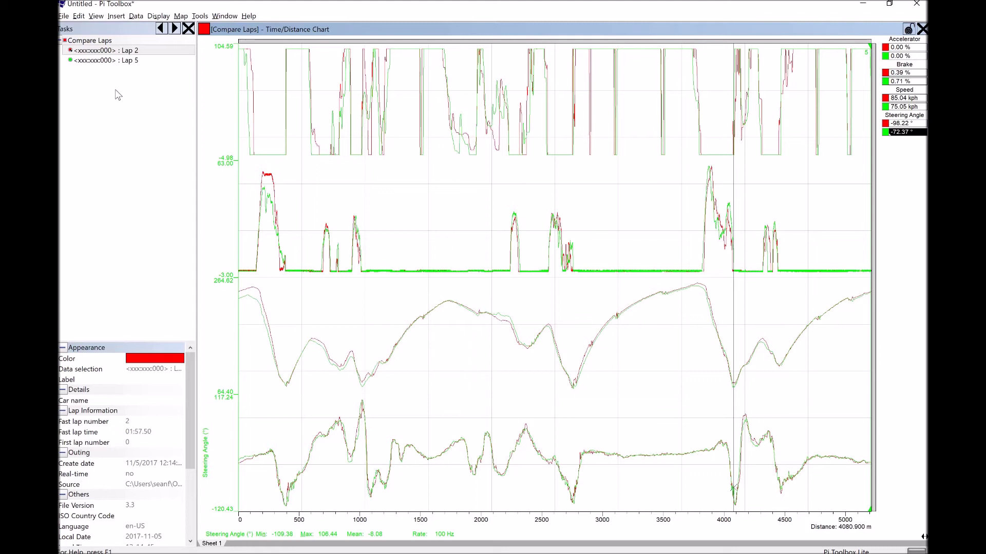
right_click(108, 54)
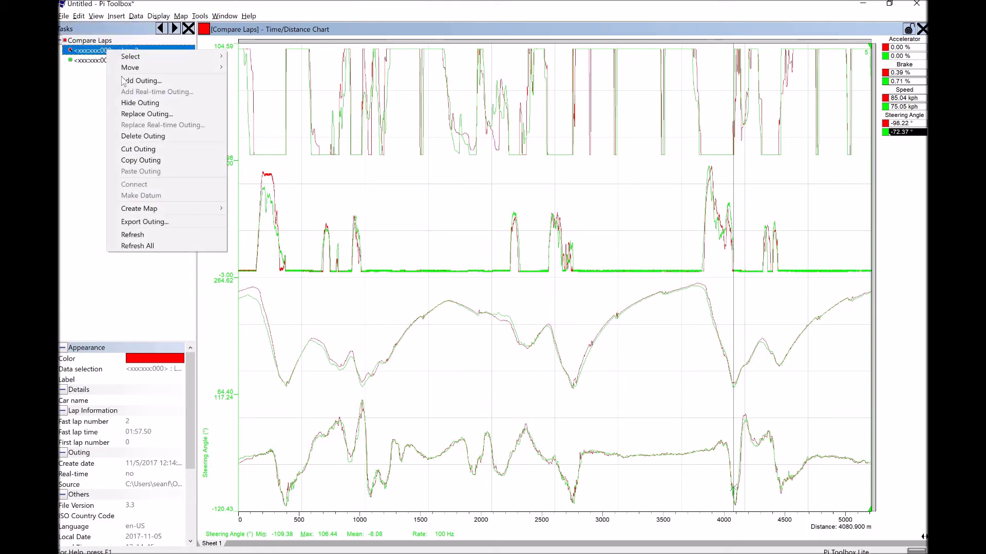
Create a Standard Map named 'VIR Full' from the Lap 2 outing
mouse_move(202, 211)
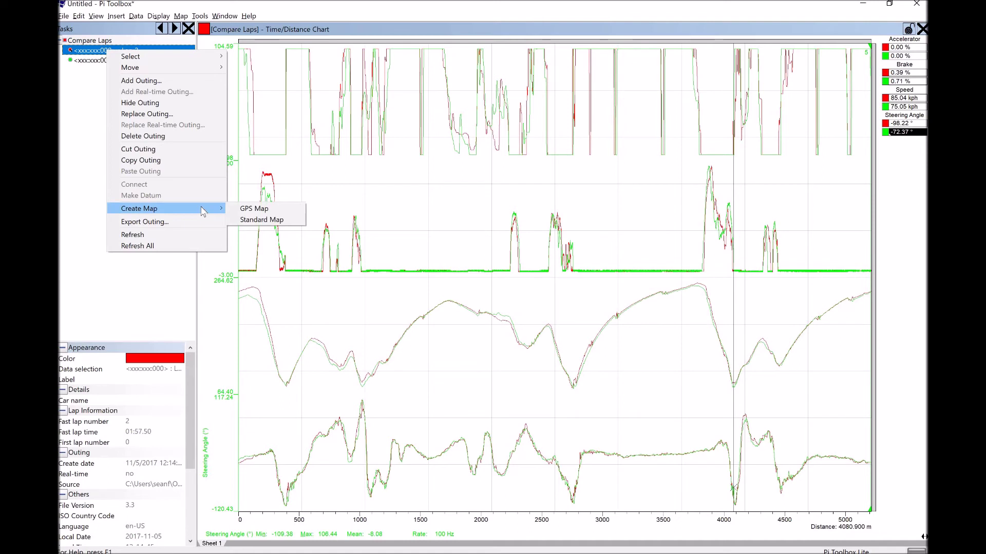
click(262, 220)
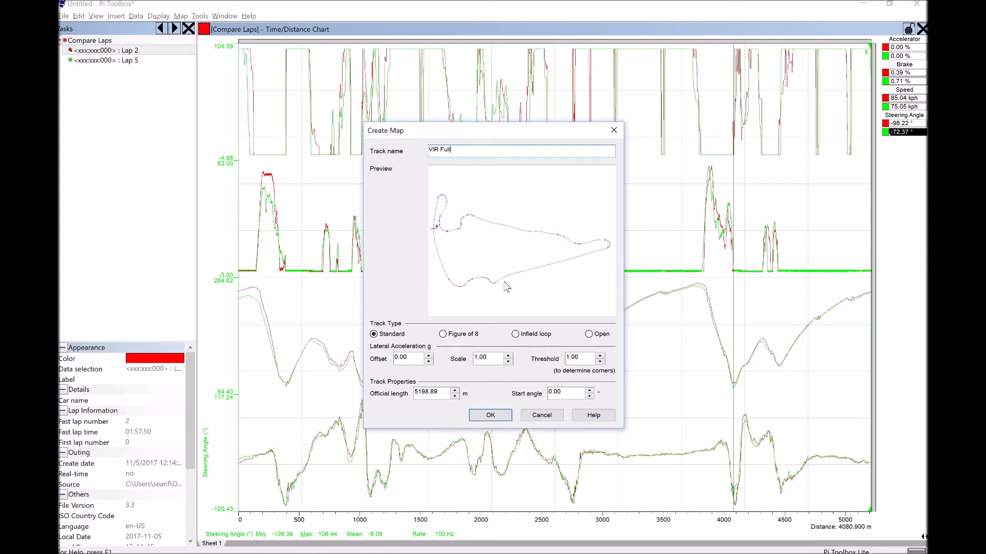
click(490, 416)
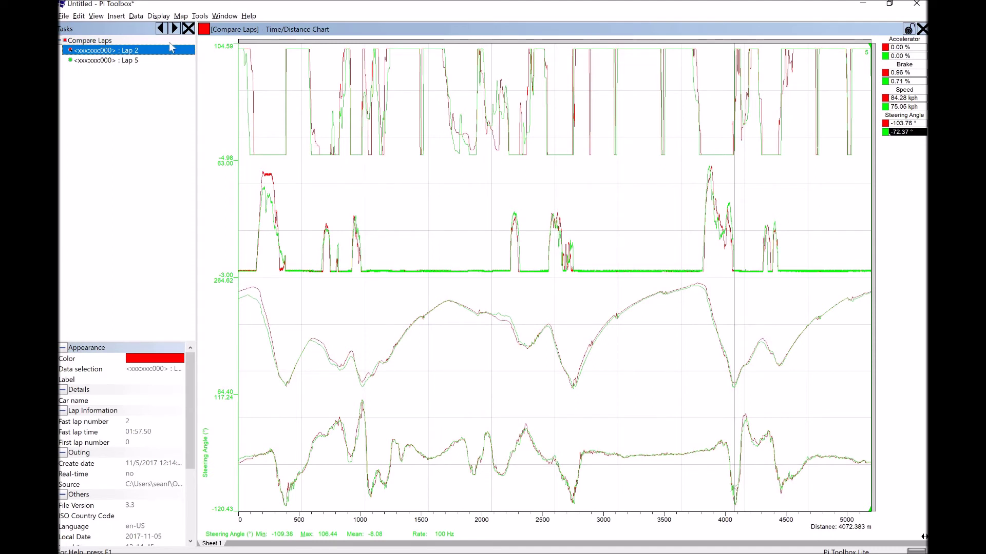
Insert a Map display showing the VIR track with corners 1–13 via Insert > Display
click(115, 17)
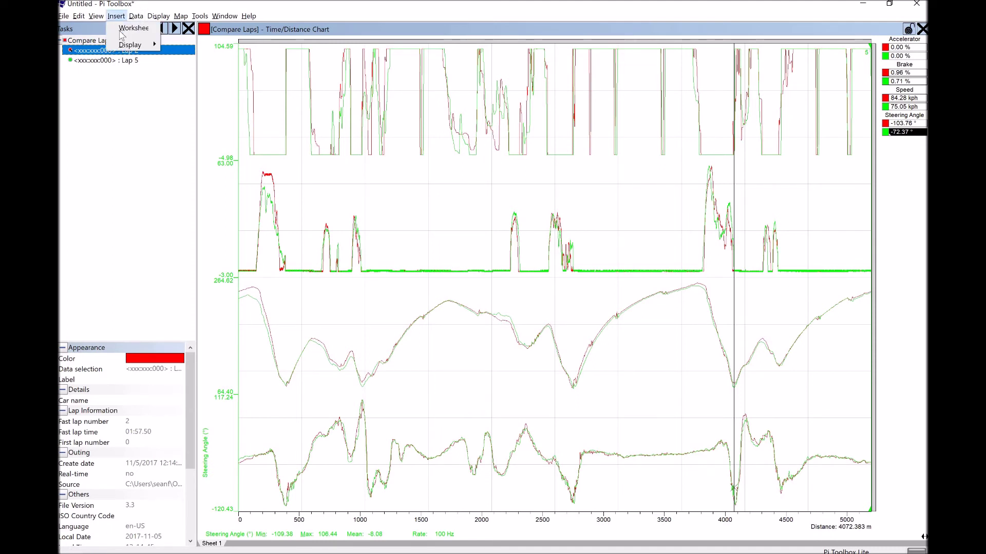
mouse_move(131, 45)
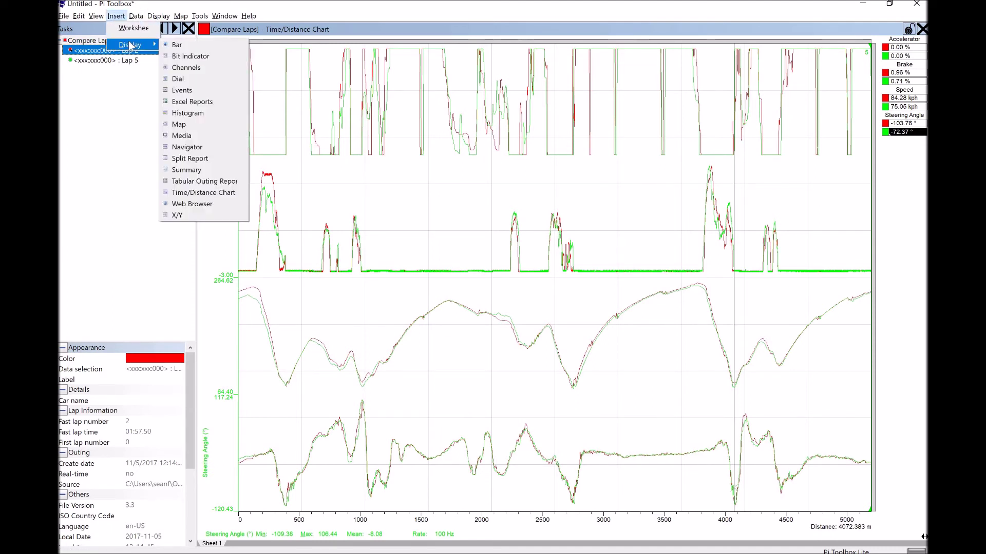
click(196, 125)
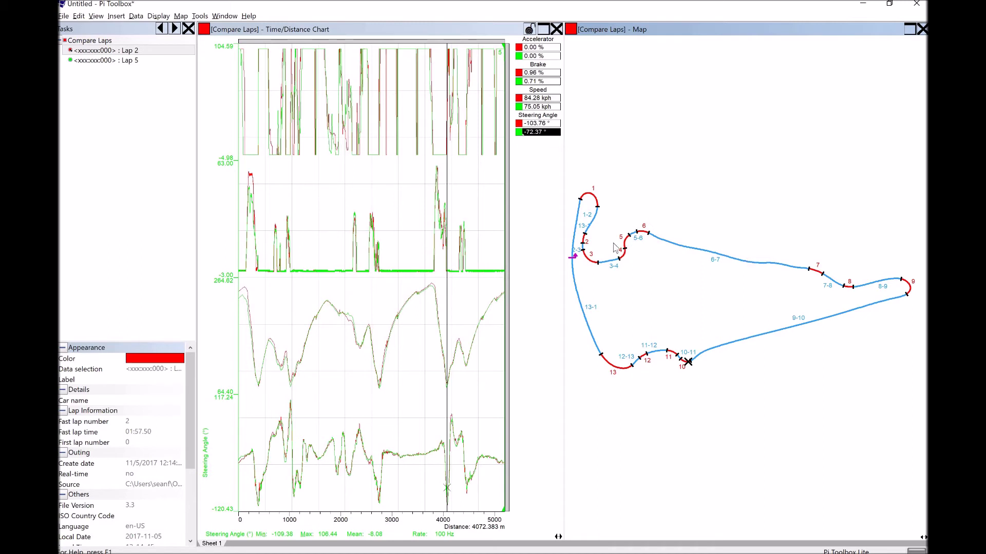
Switch the VIR track map into edit mode
right_click(643, 223)
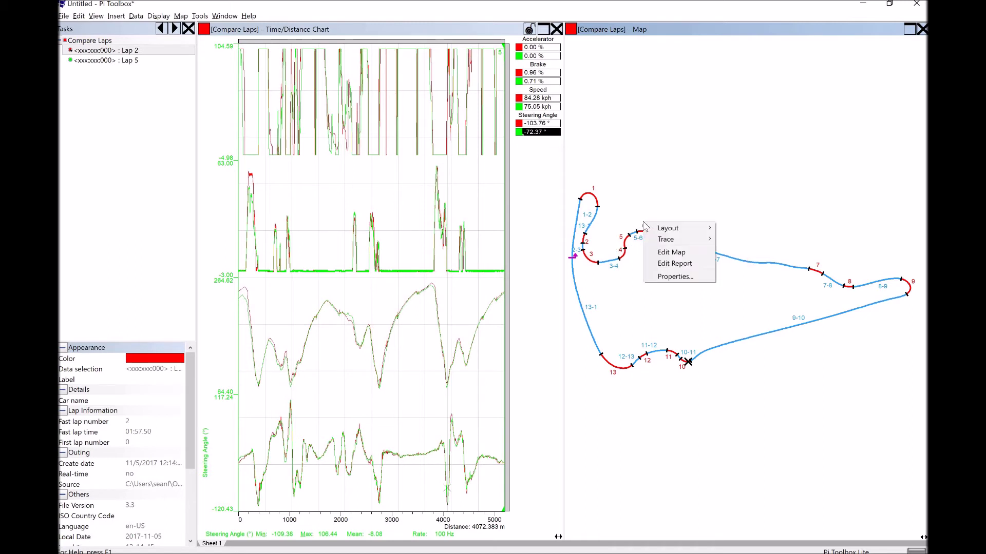
click(683, 252)
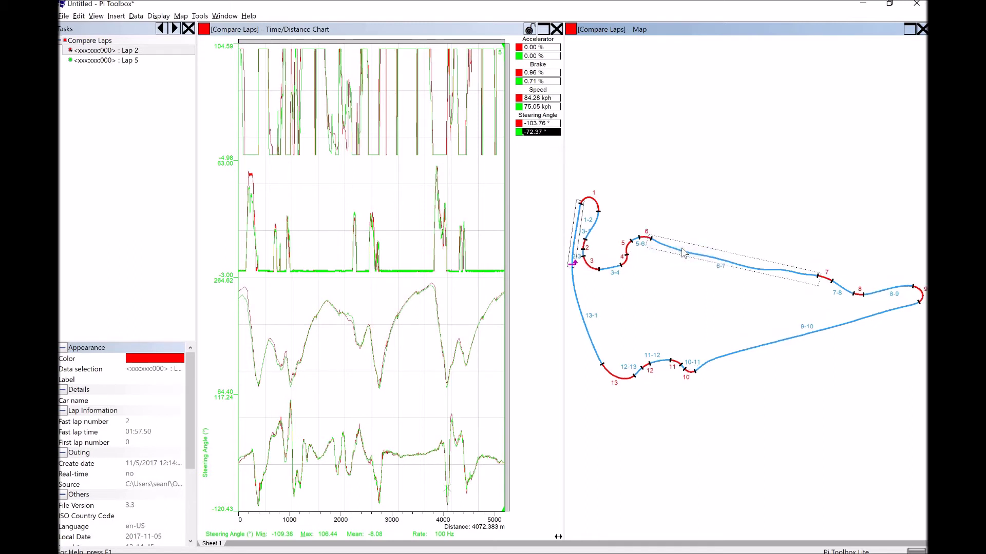
right_click(591, 234)
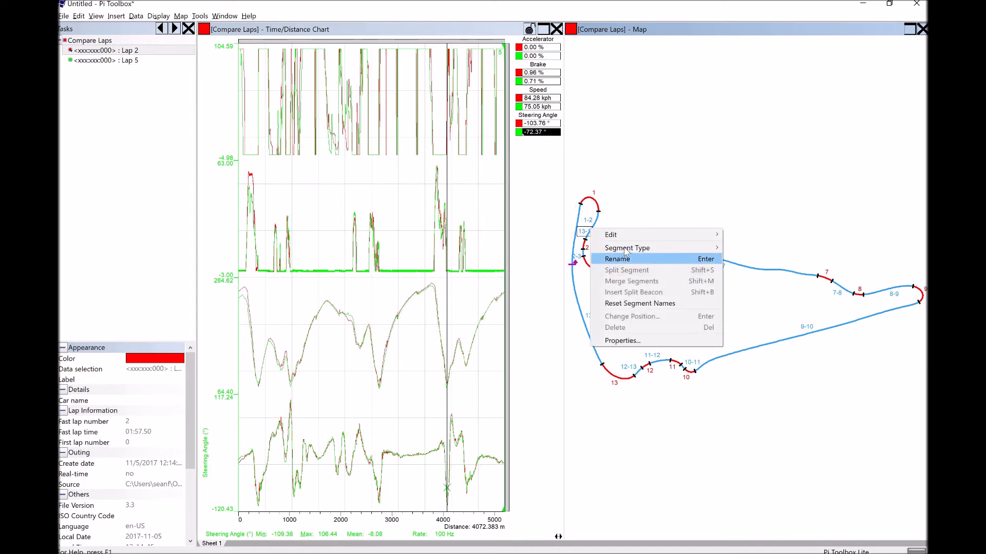
click(624, 213)
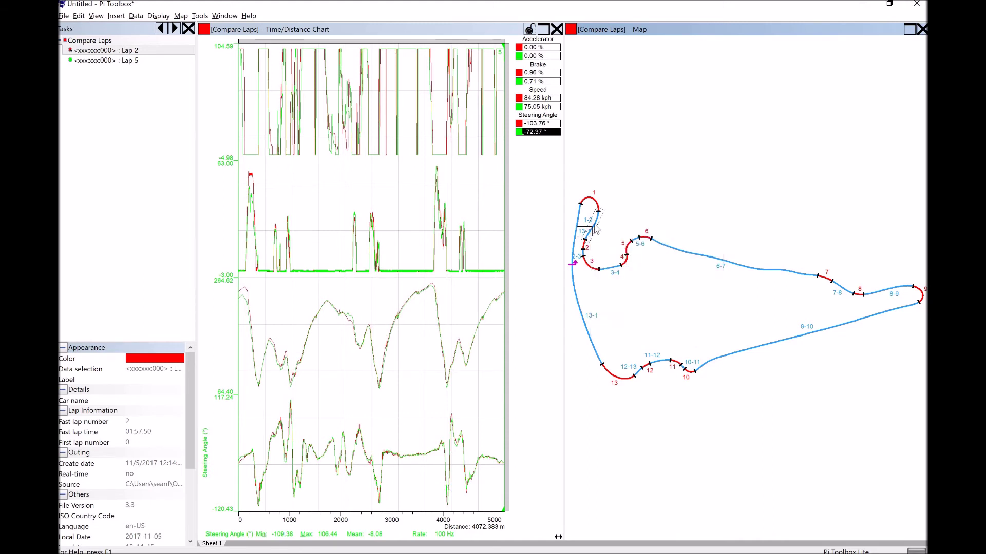
Insert split beacons on sections 1-2, 6-7 and near turn 9, then finish editing
right_click(595, 226)
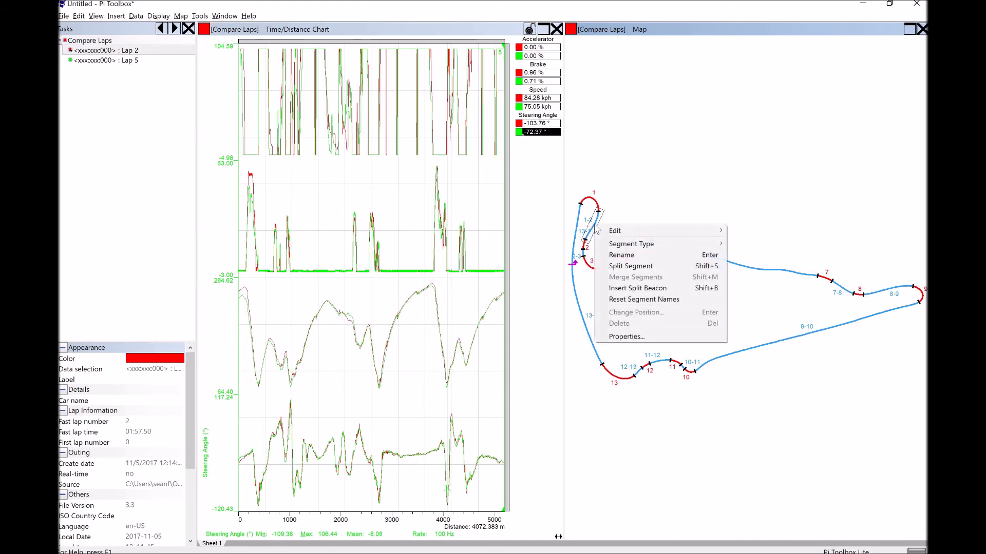
click(637, 288)
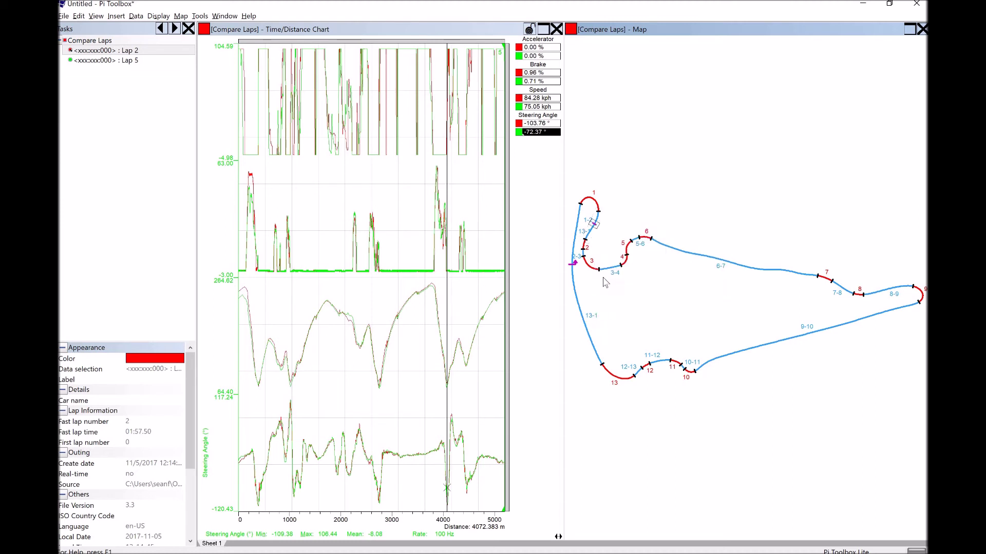
right_click(664, 247)
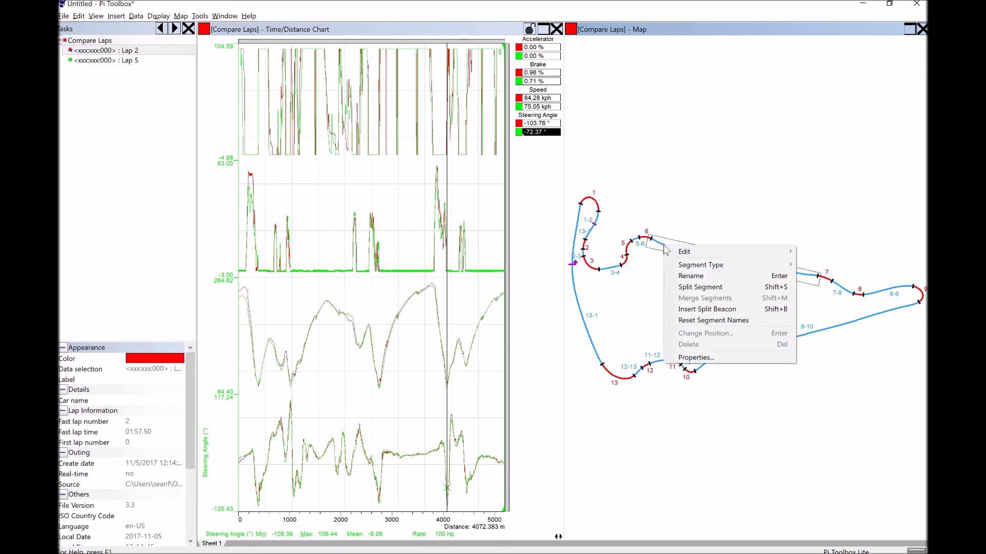
click(706, 309)
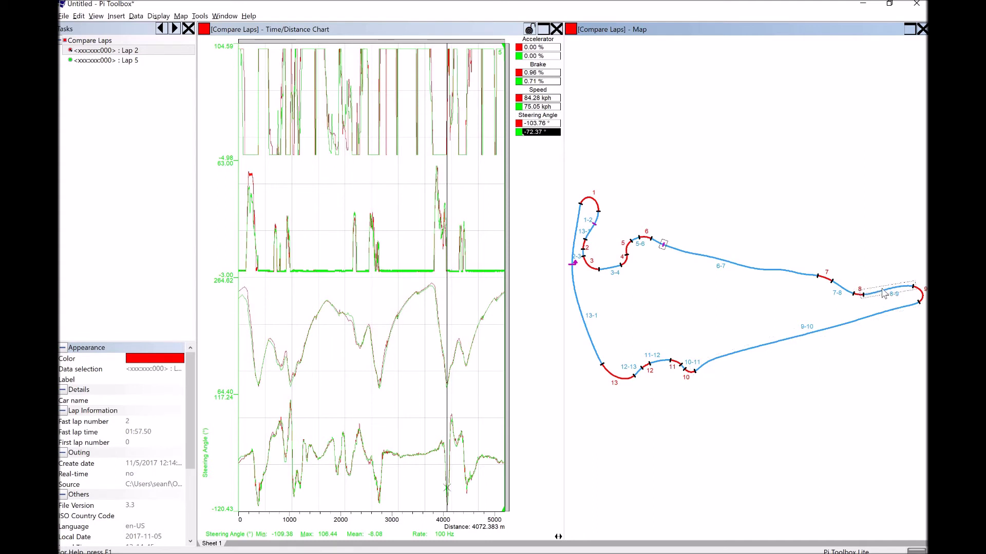
right_click(898, 312)
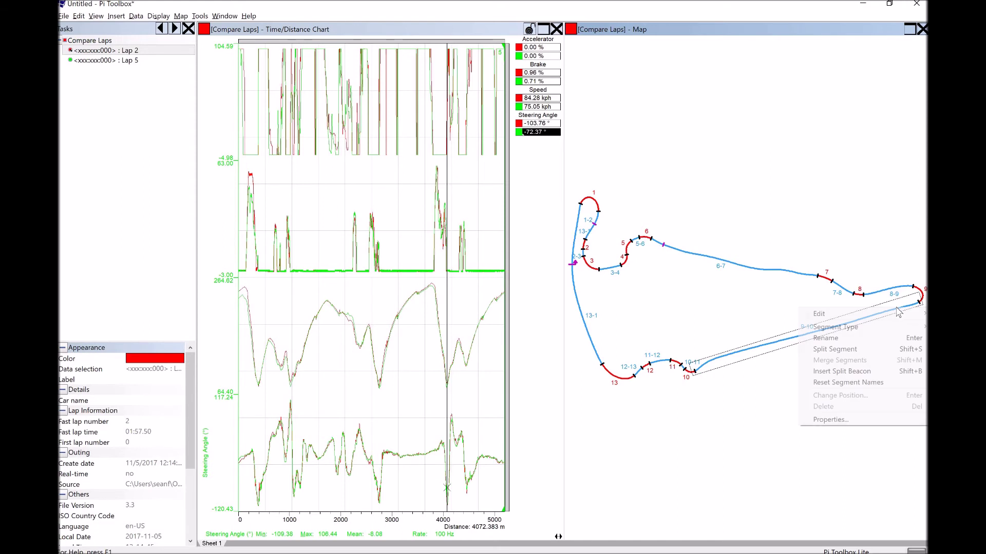
click(858, 377)
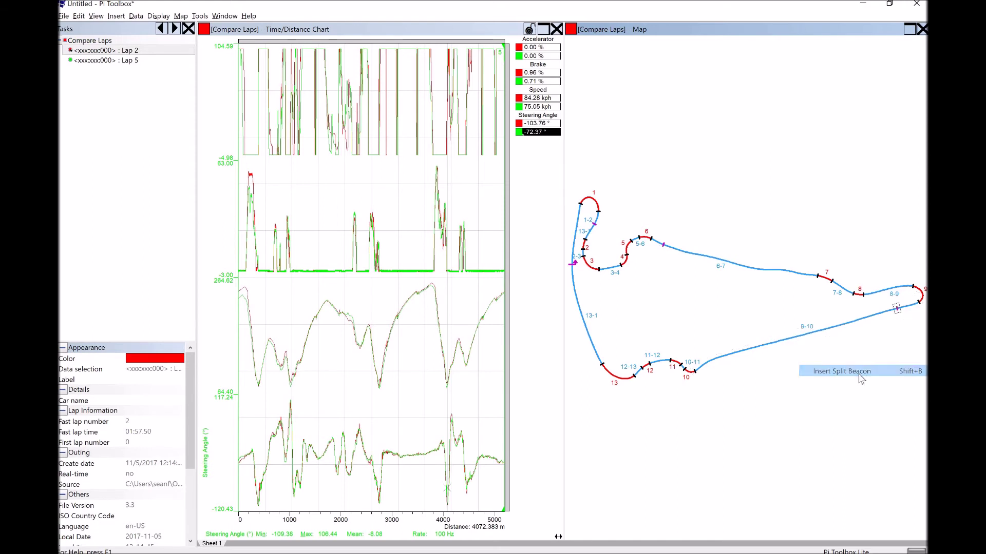
right_click(762, 208)
mouse_move(776, 213)
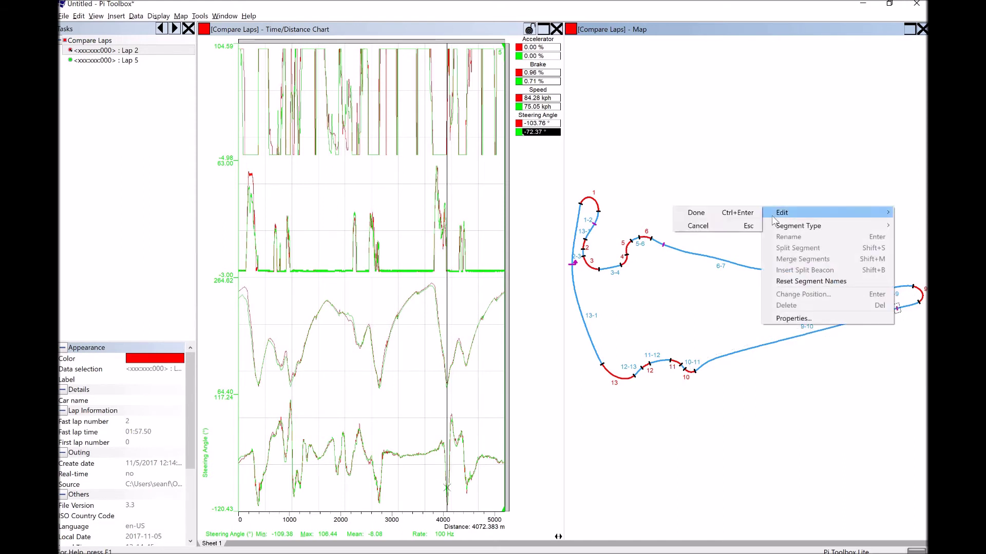
click(724, 215)
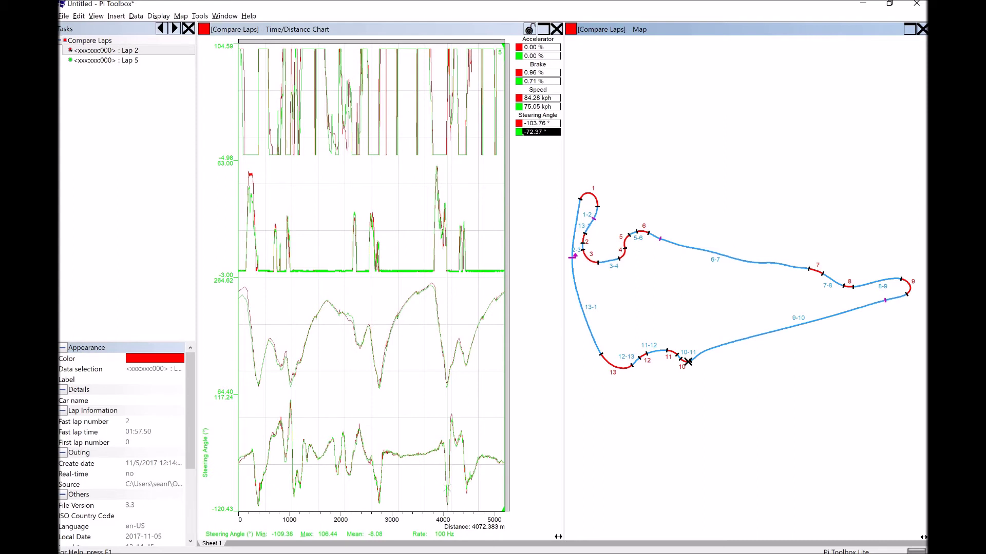
Insert a Split Report display under the chart, showing a 01:50.24 theoretical fastest lap
click(117, 17)
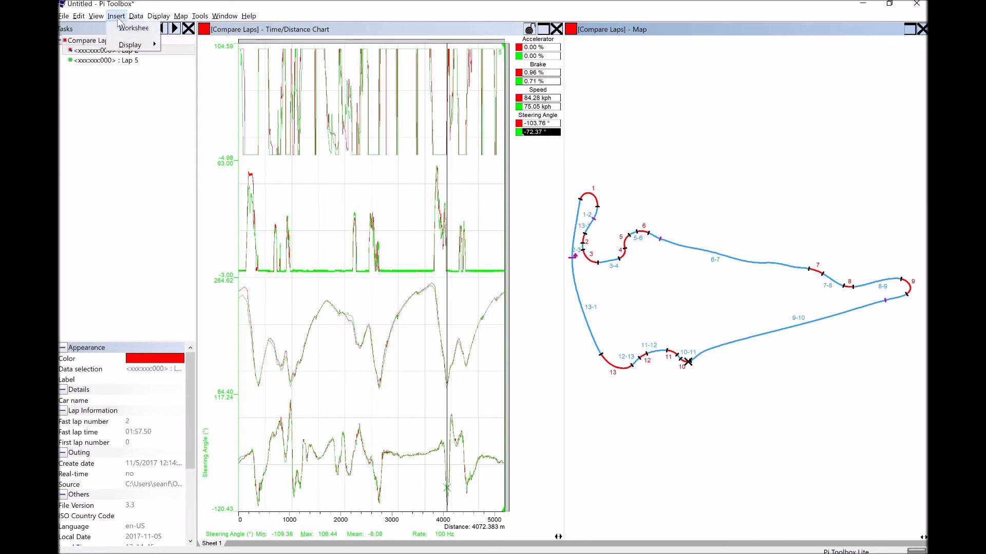
mouse_move(124, 46)
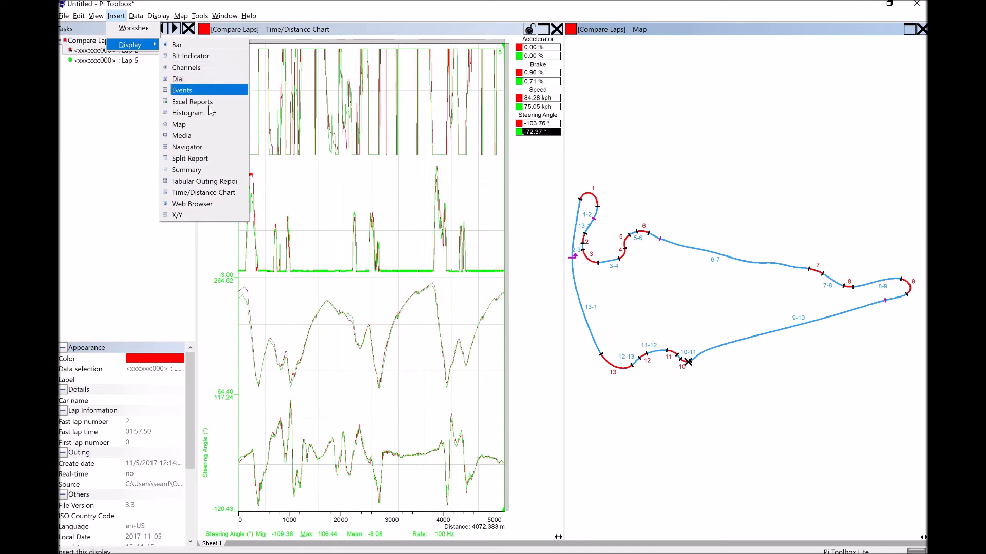
click(217, 159)
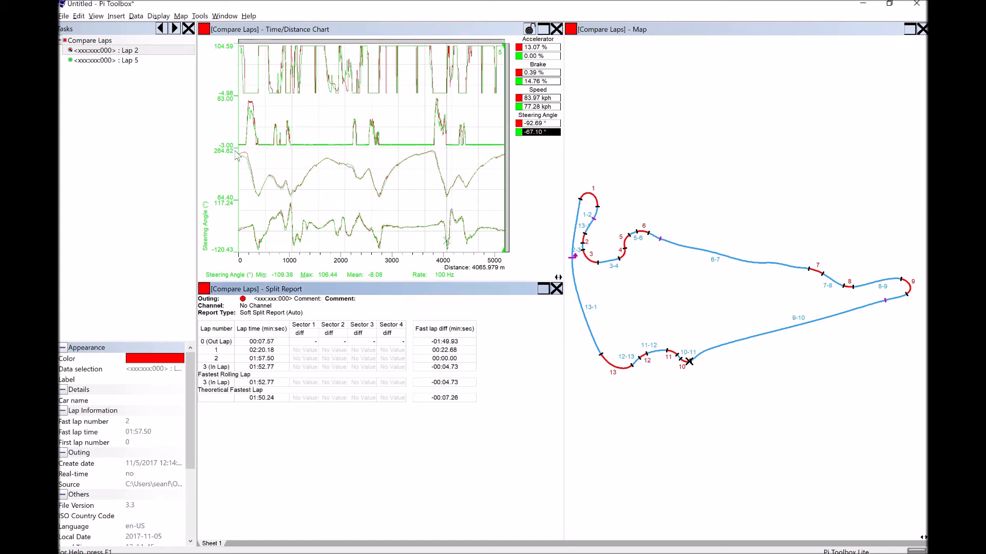
click(160, 30)
Choose Elapsed Lap Time as the Split Report channel so four sector times appear per lap
click(160, 28)
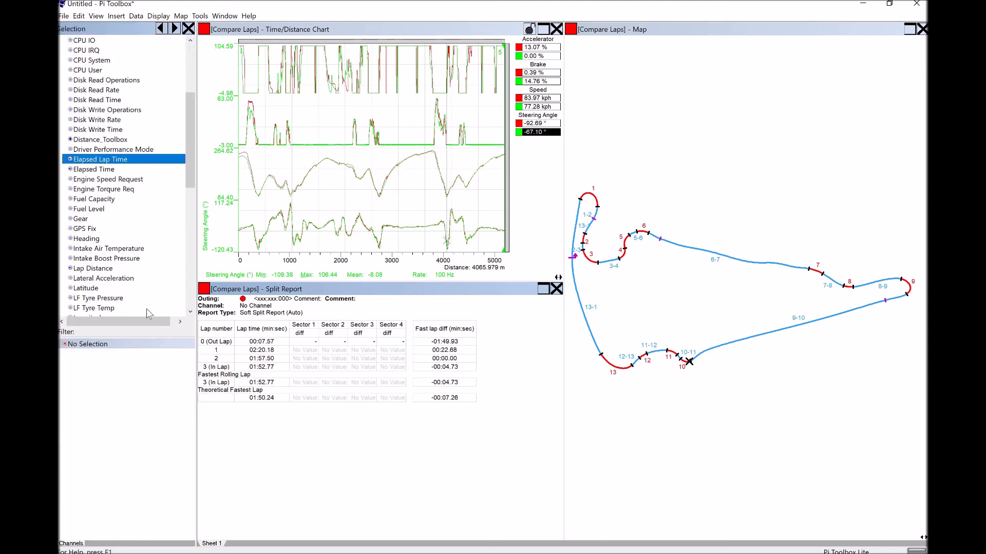
double_click(93, 160)
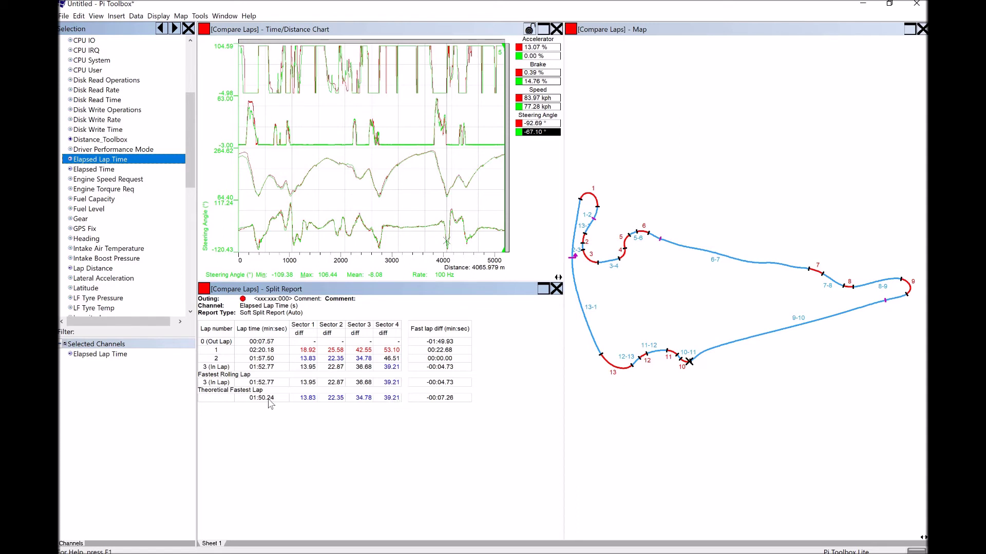
right_click(252, 430)
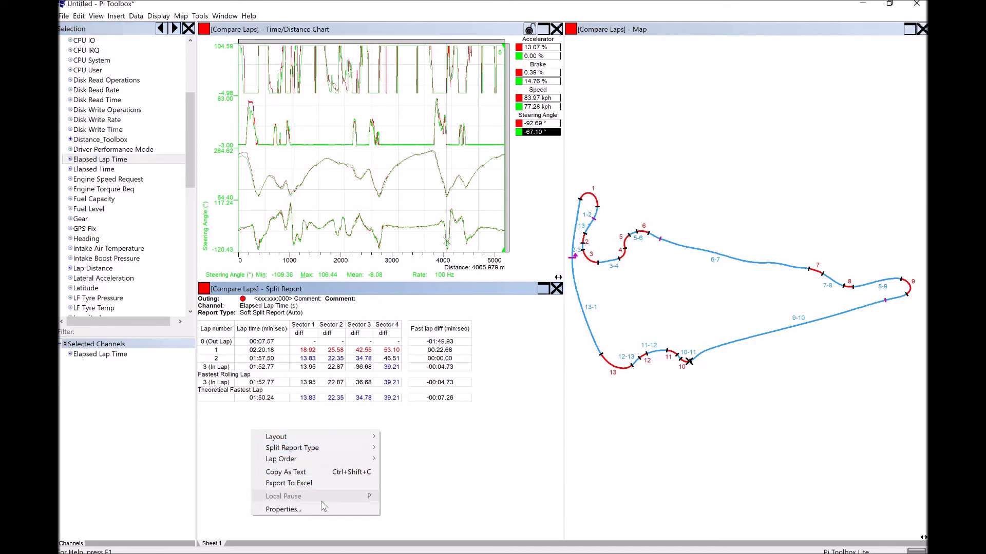
Uncheck Out lap and In lap in the Split Report properties, leaving laps 1 and 2
key(Return)
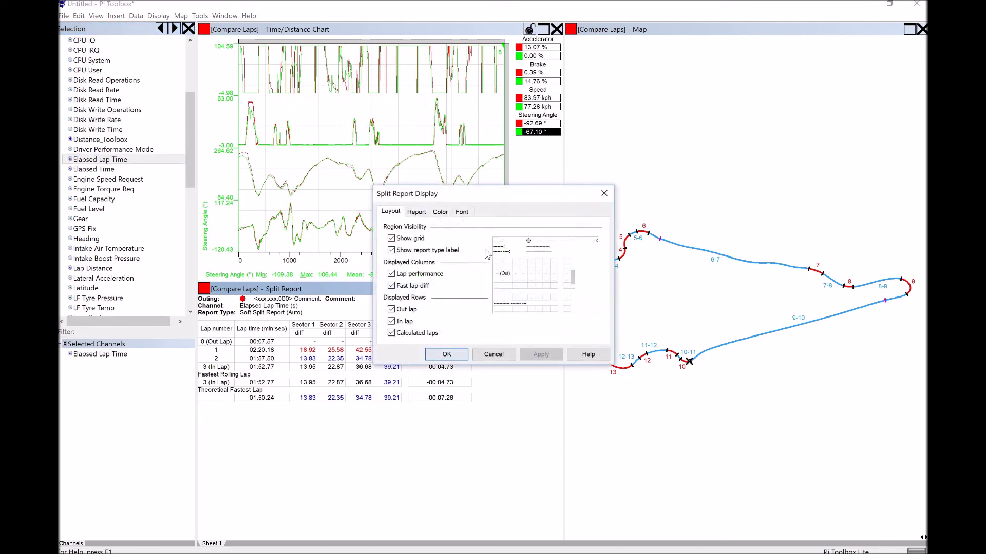
click(392, 309)
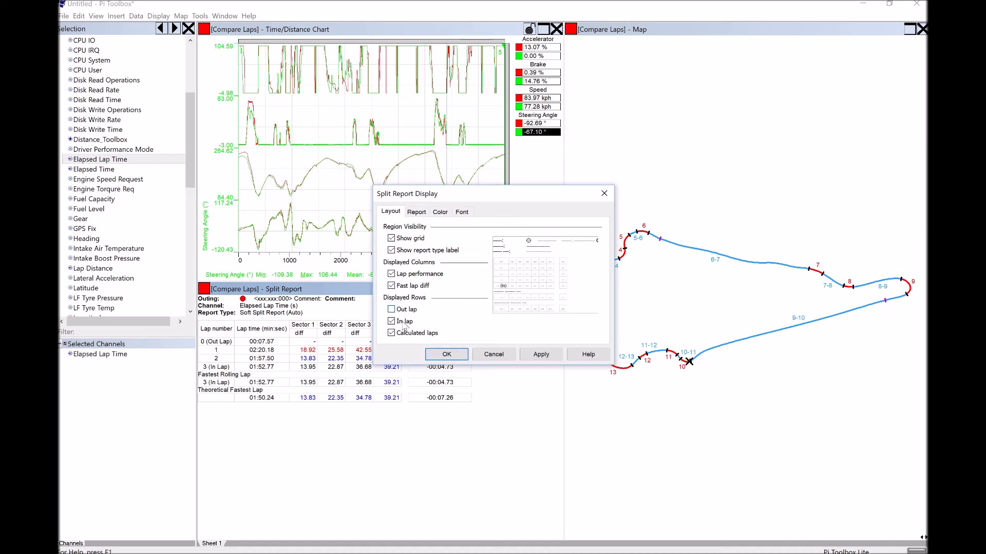
click(404, 323)
click(445, 354)
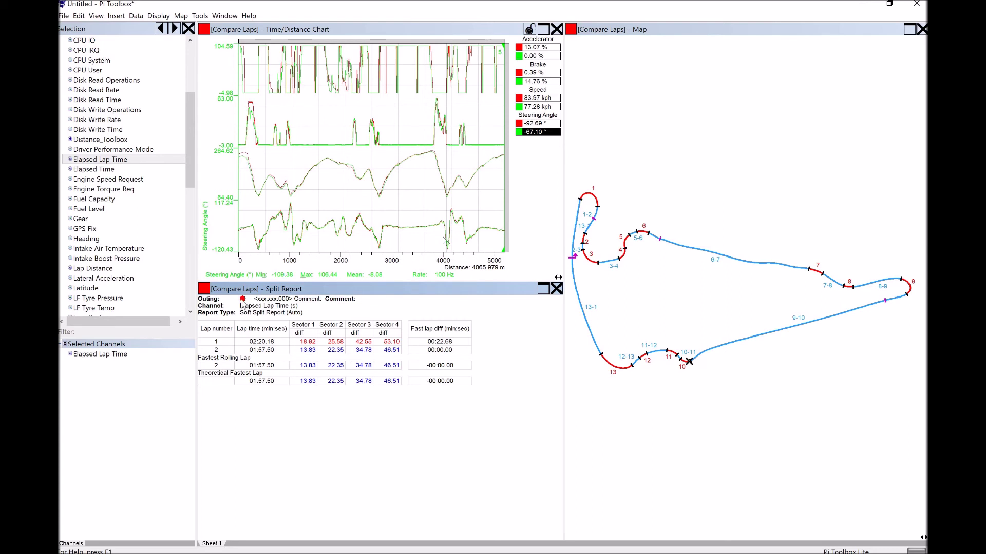
Connect the Lap 5 outing from the lap list, then enlarge the Time/Distance Chart
click(159, 31)
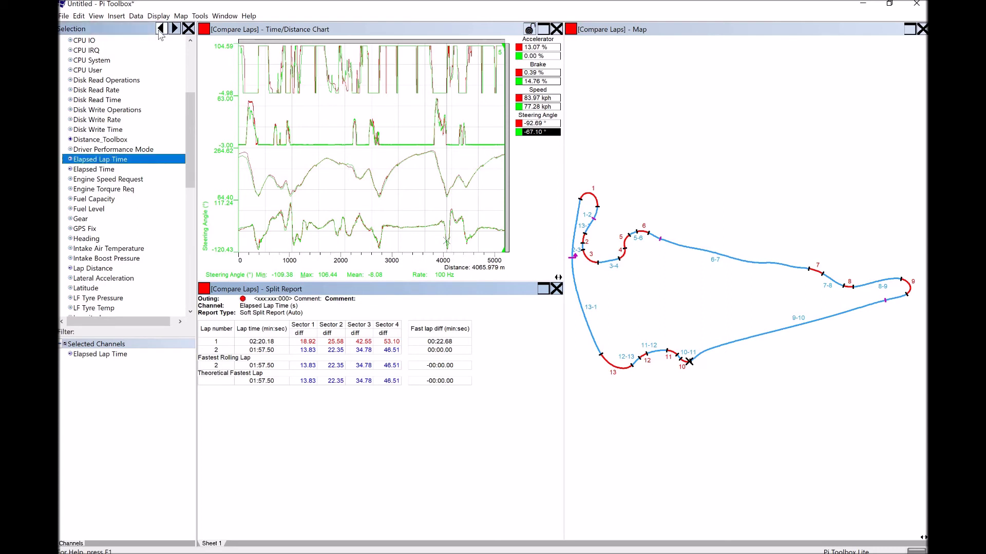
click(160, 28)
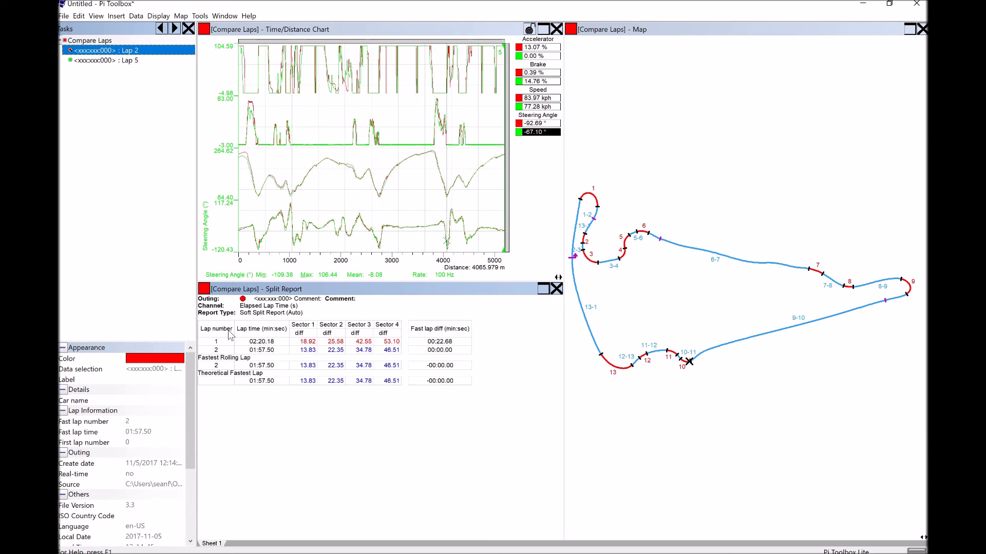
click(248, 292)
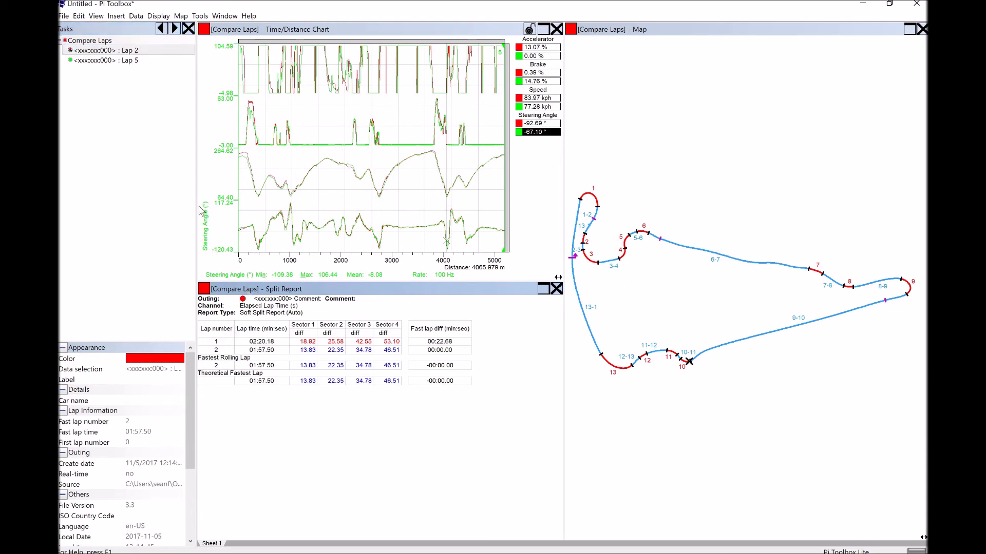
click(121, 62)
right_click(123, 67)
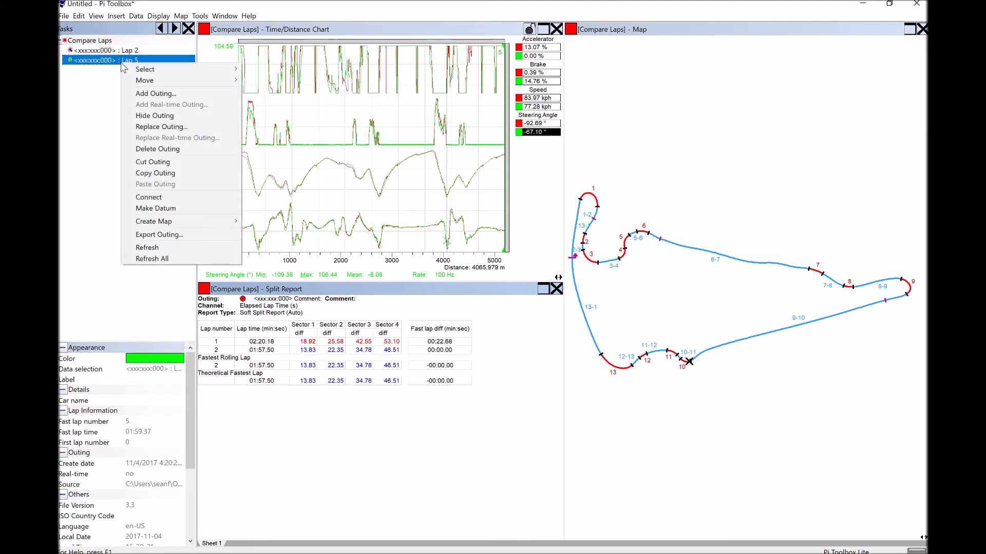
click(182, 199)
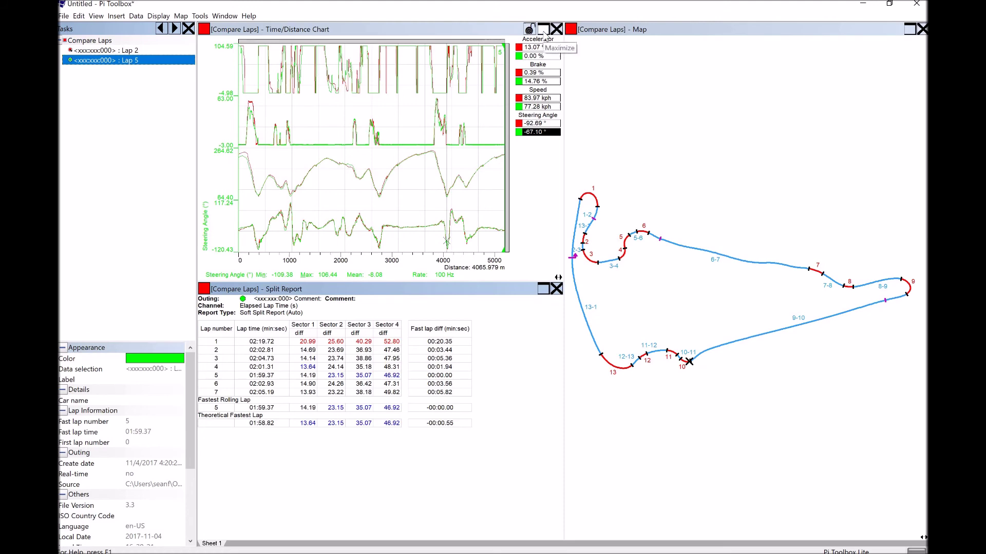
click(543, 31)
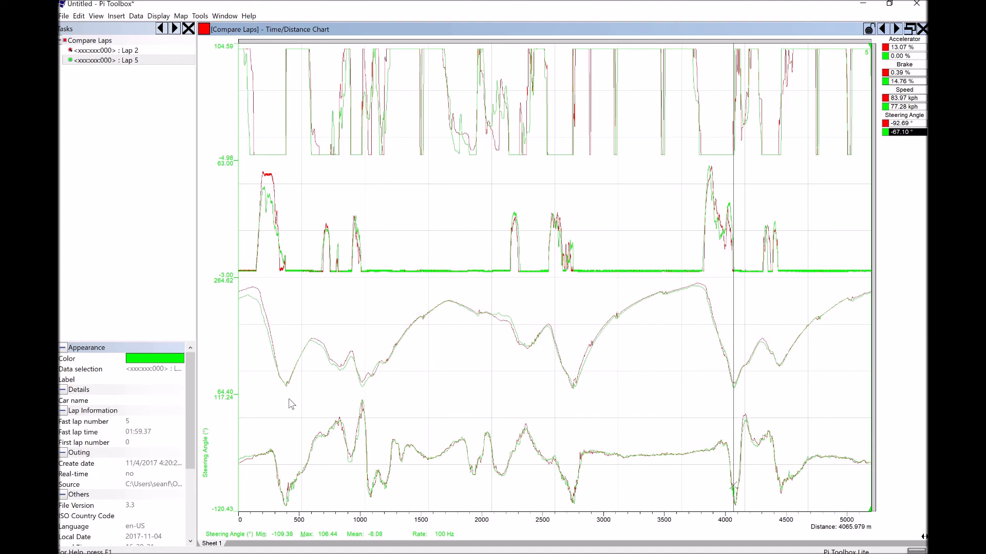
Add a new Pi Math channel named Compare Time with equation compareDist([Elapsed Lap Time])
click(201, 17)
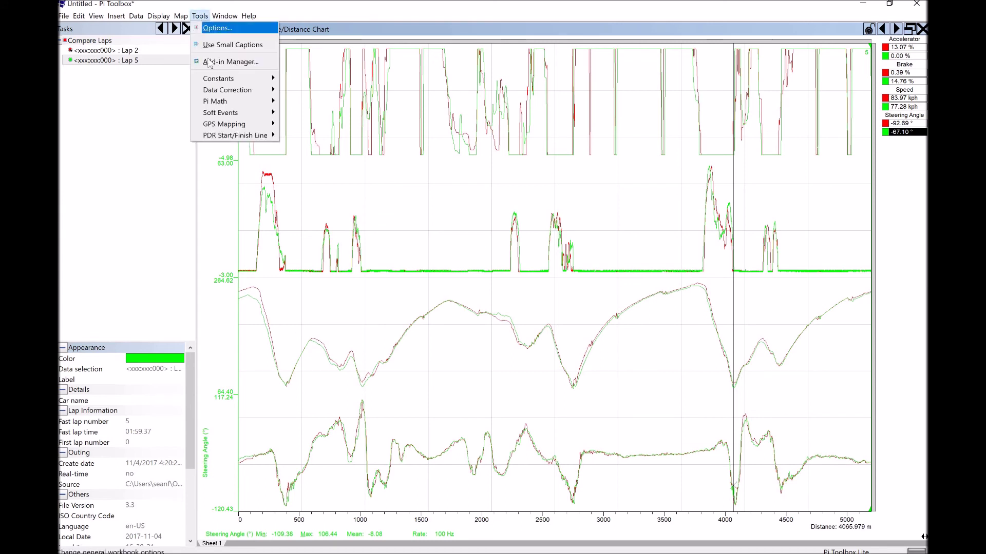
mouse_move(251, 107)
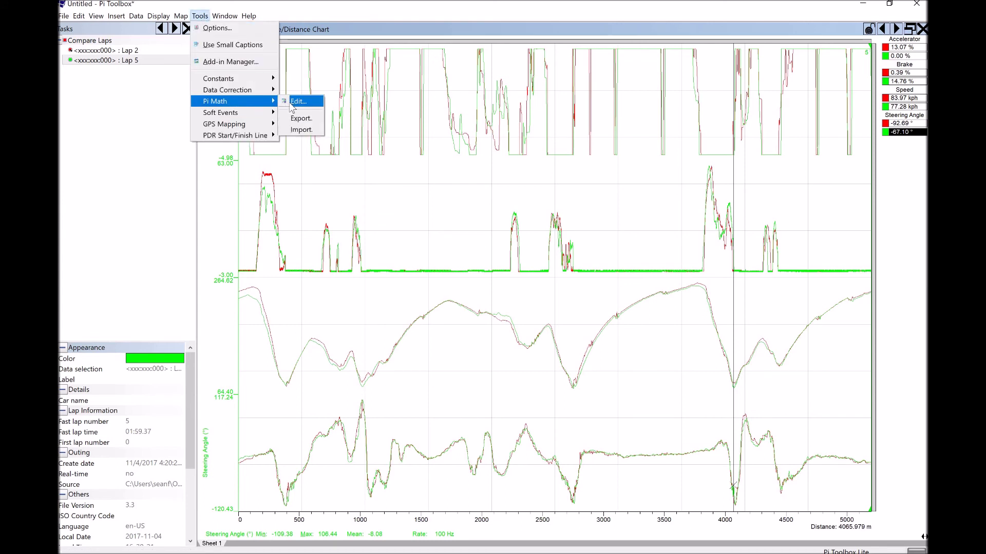
click(291, 103)
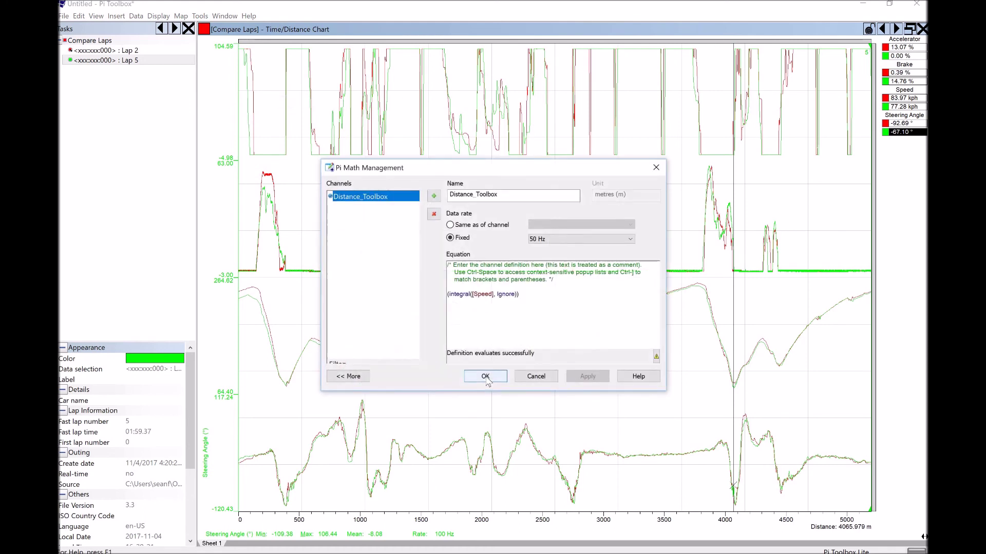
click(434, 198)
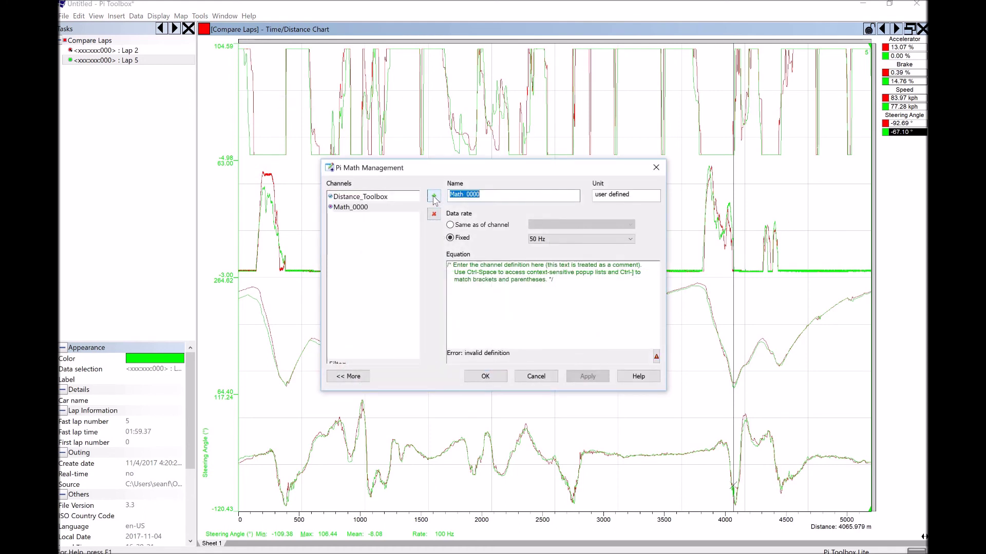
text(Compare Time)
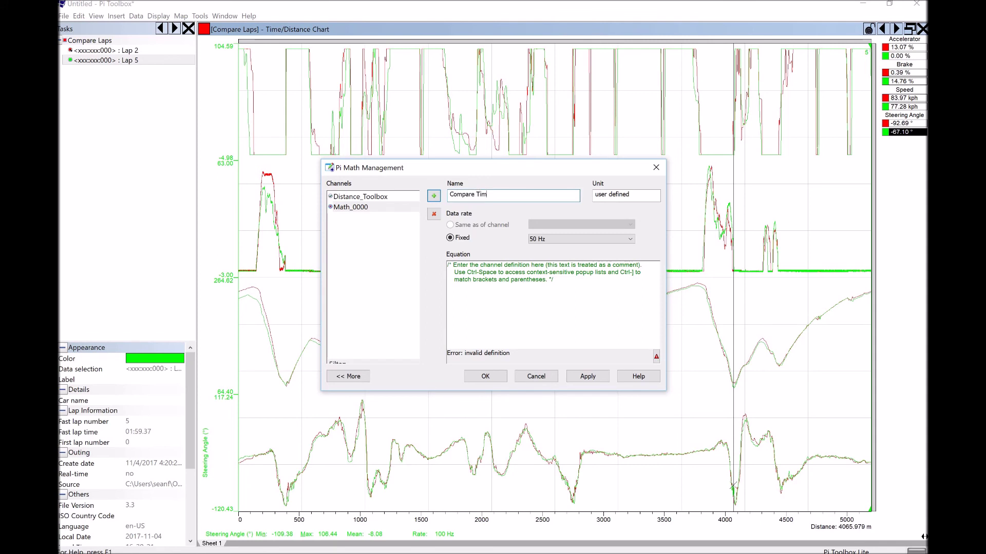
click(472, 298)
text(compa)
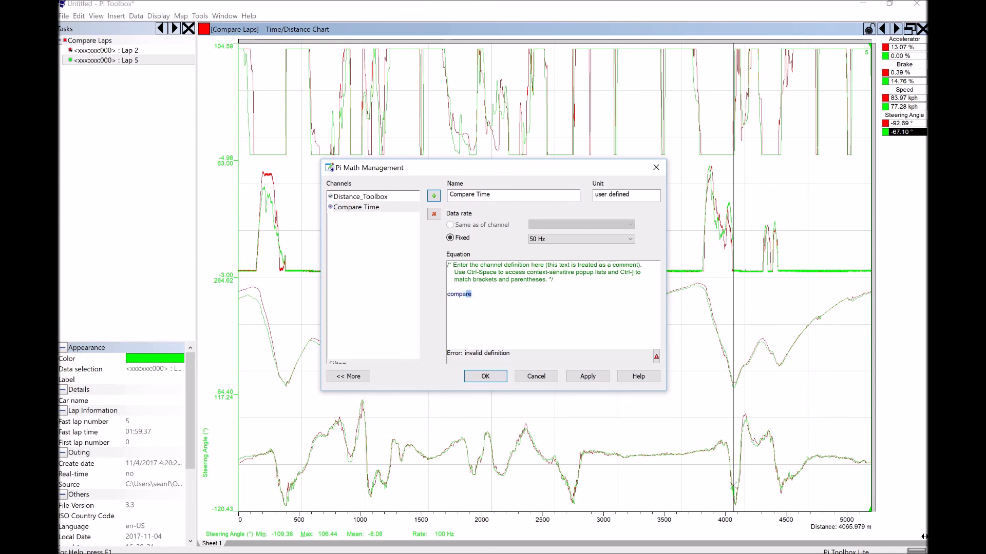
text(re)
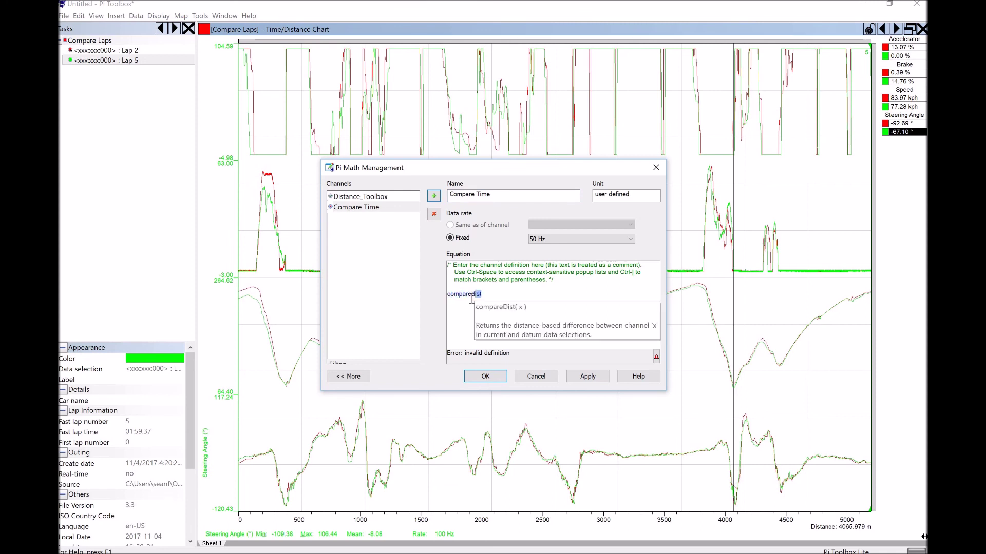
text(Dist()
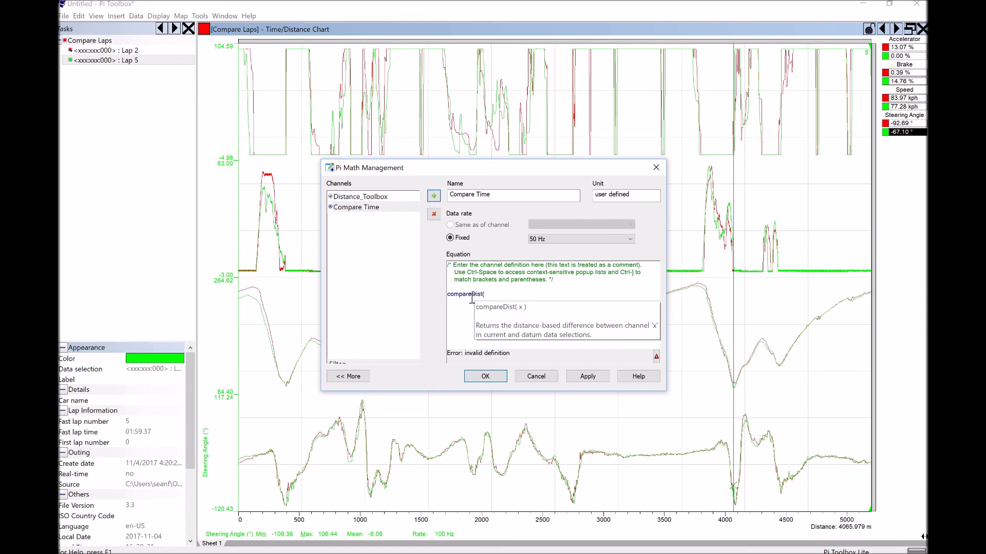
text([elapsed Lap Time)
key(Return)
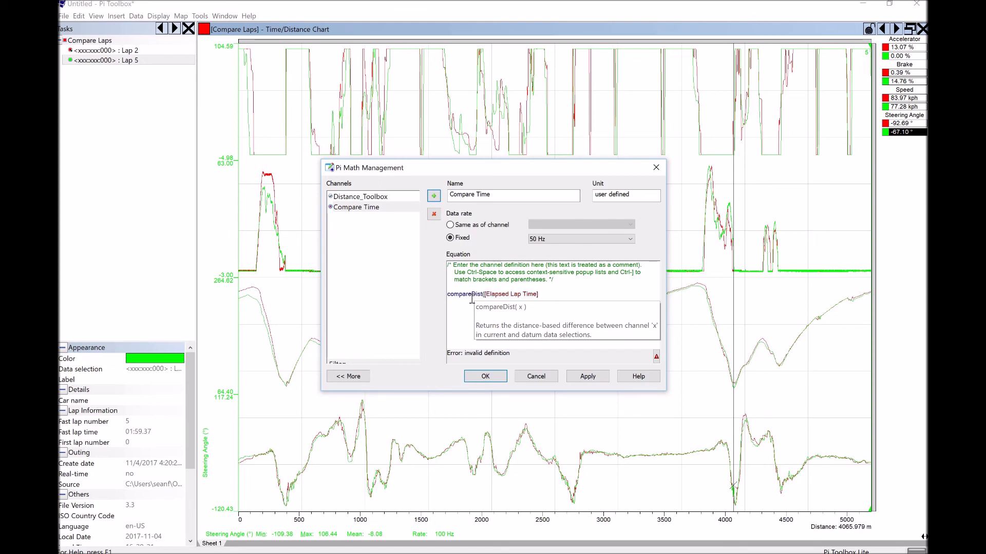
text())
Set the Compare Time quantity to time in seconds, apply it, and close the manager
click(349, 377)
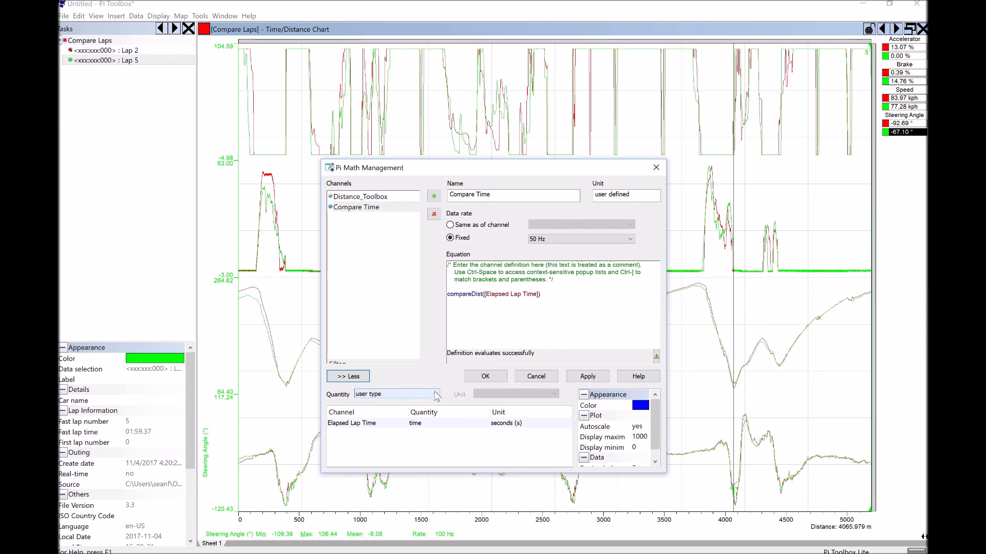
click(597, 377)
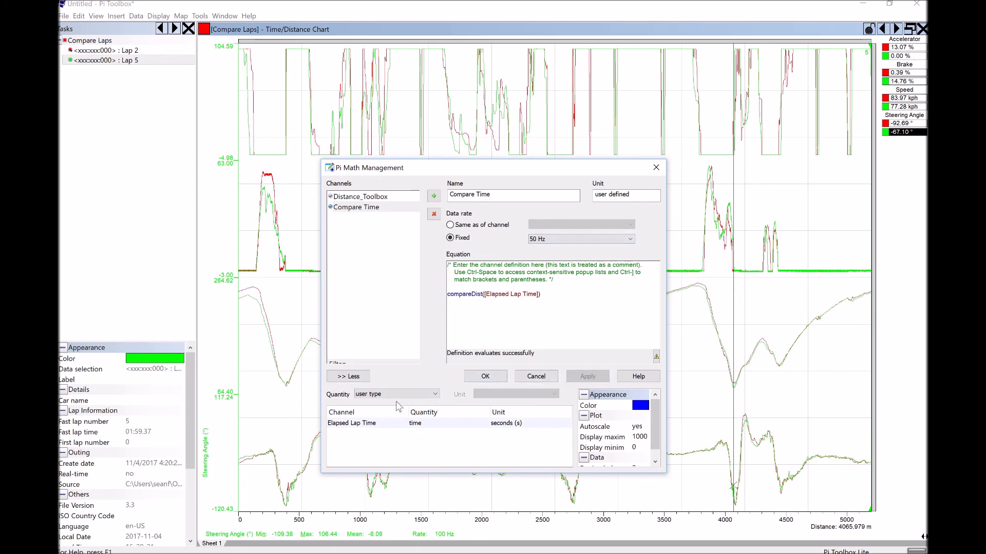
click(413, 397)
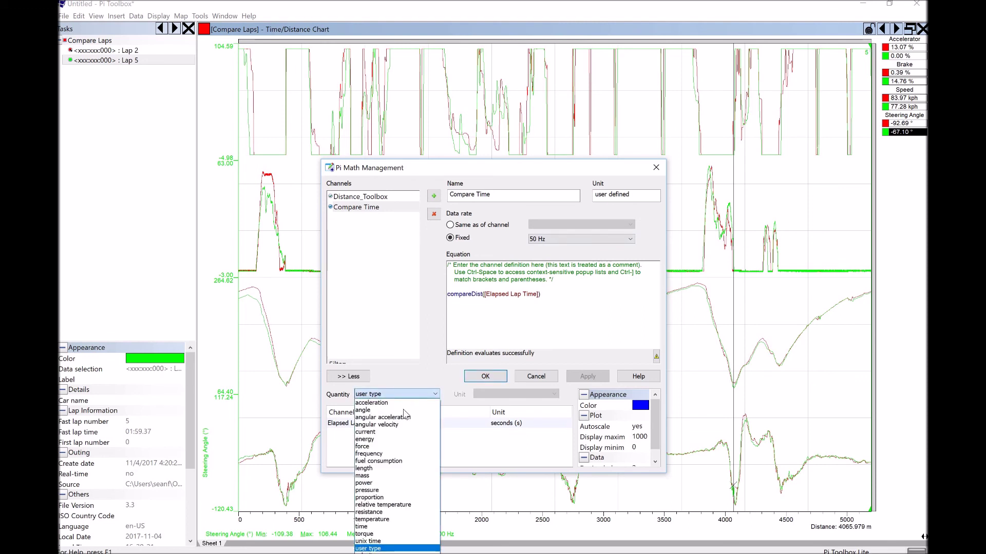
click(400, 527)
click(581, 378)
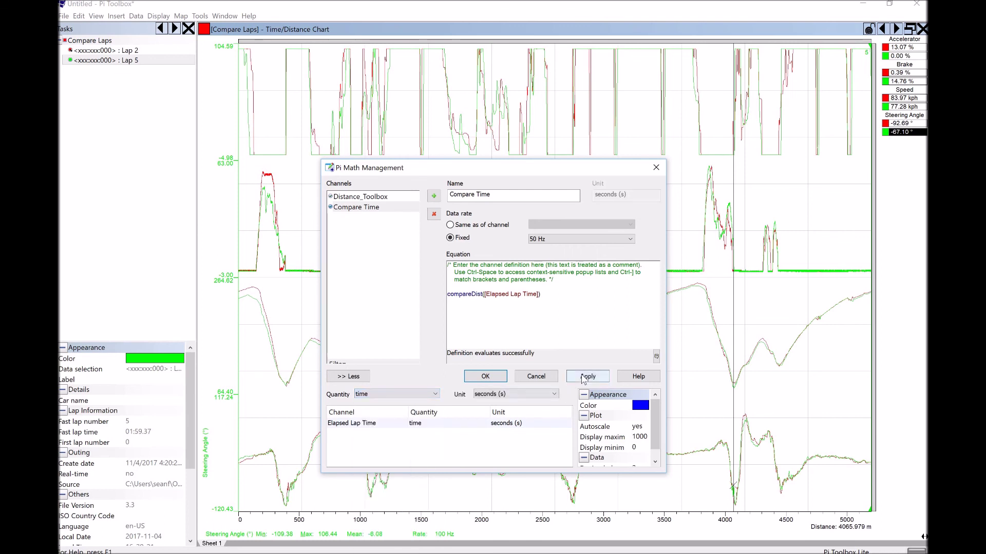
click(485, 378)
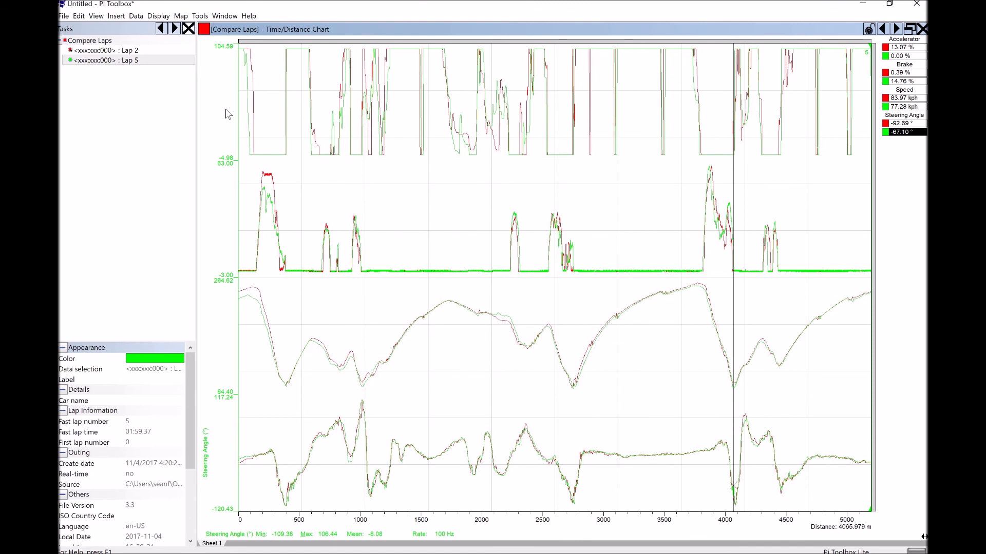
click(280, 302)
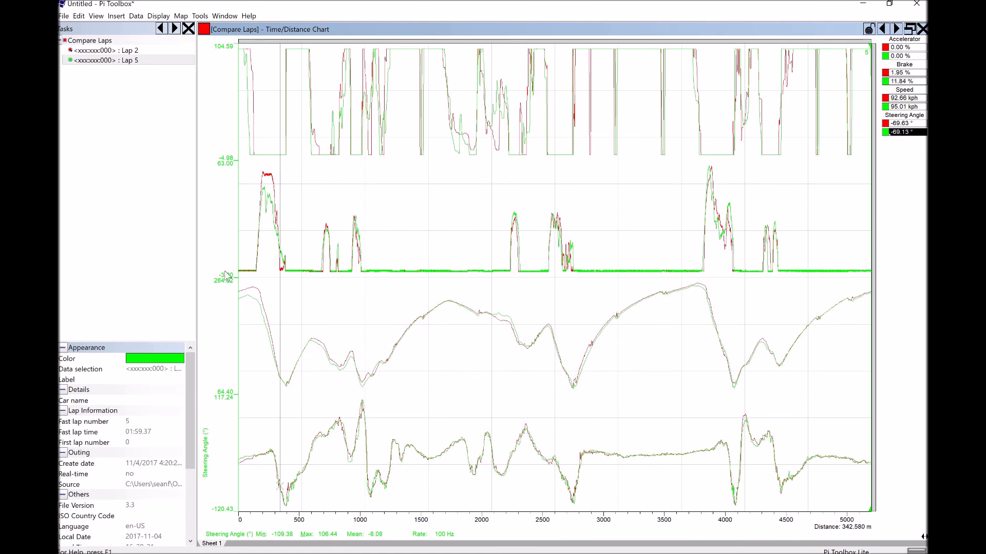
Plot the Compare Time.time channel from the channel Selection list in its own chart strip
double_click(216, 255)
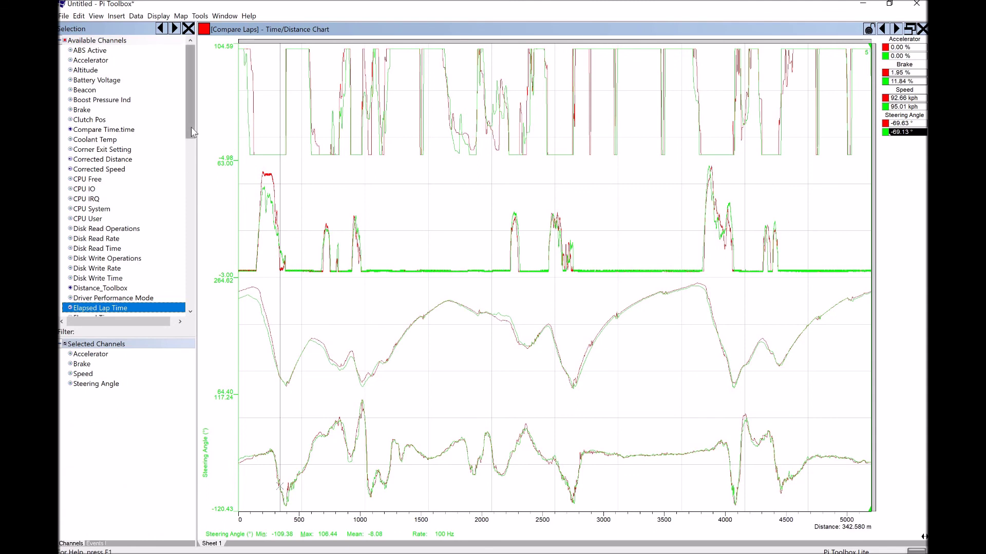
click(110, 131)
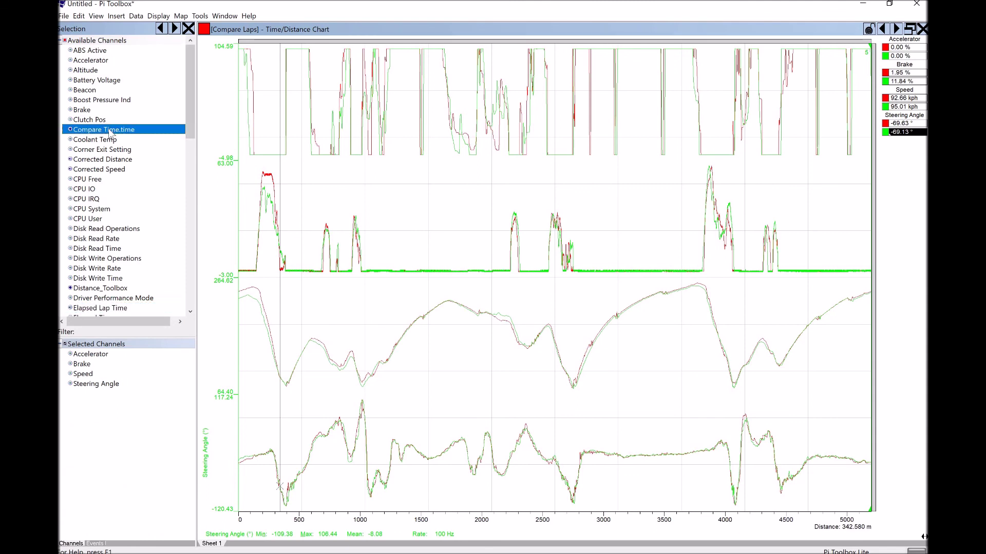
double_click(139, 132)
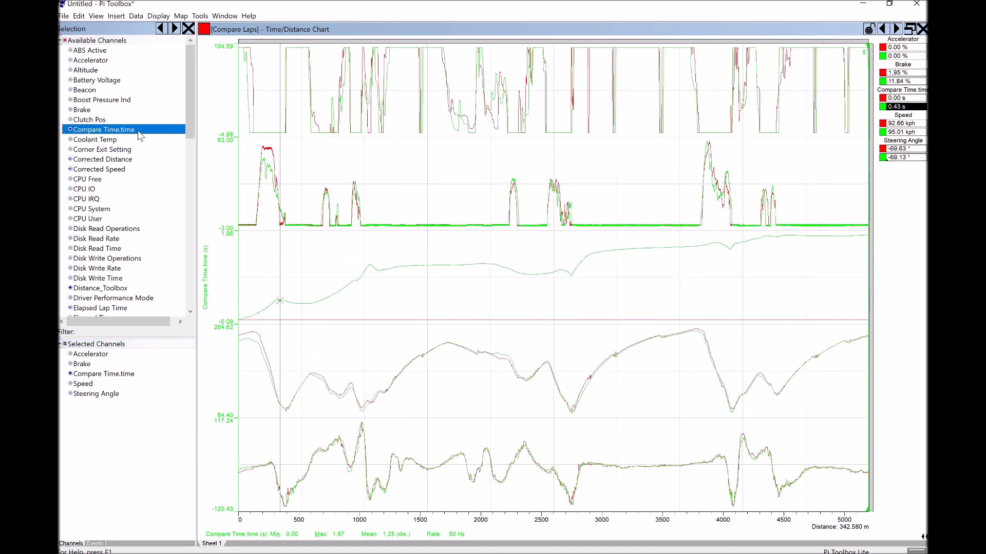
Read Compare Time at about 320, 335, 693, 709, 907, 844 and 1205 m
click(307, 308)
click(401, 302)
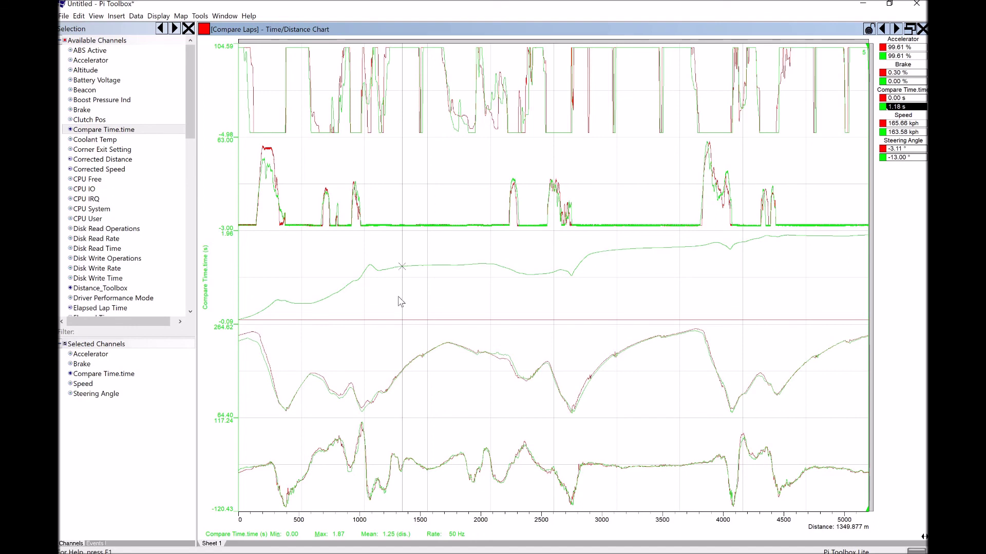
click(277, 314)
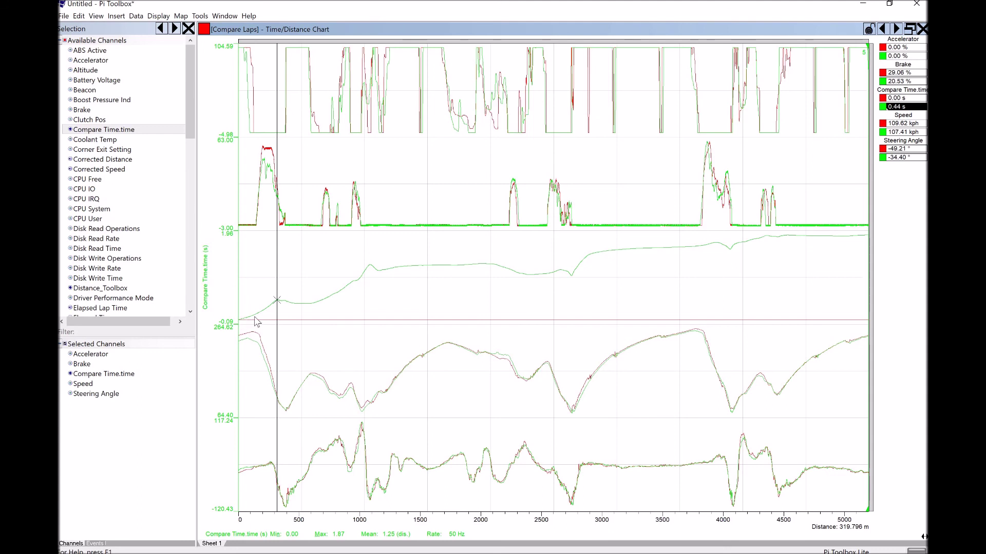
click(278, 300)
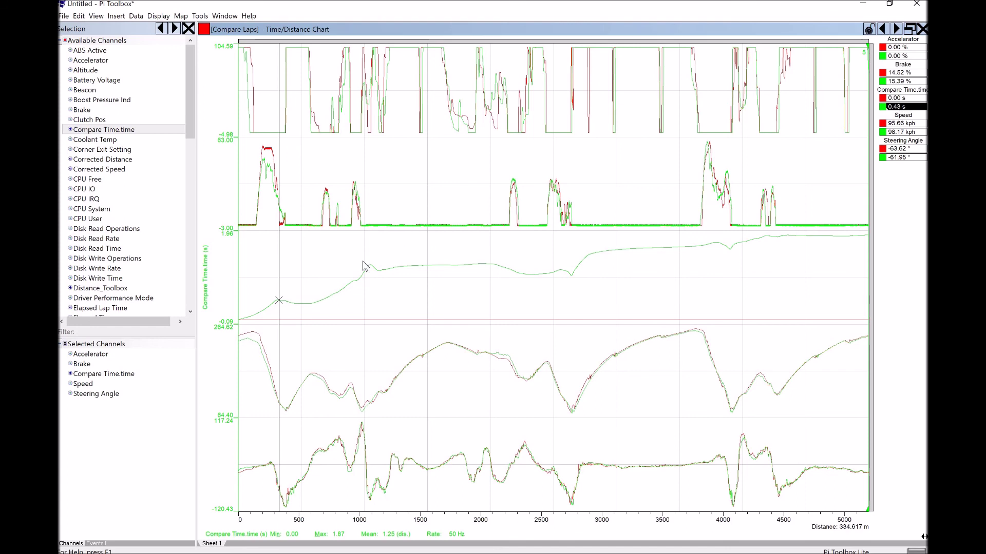
click(323, 304)
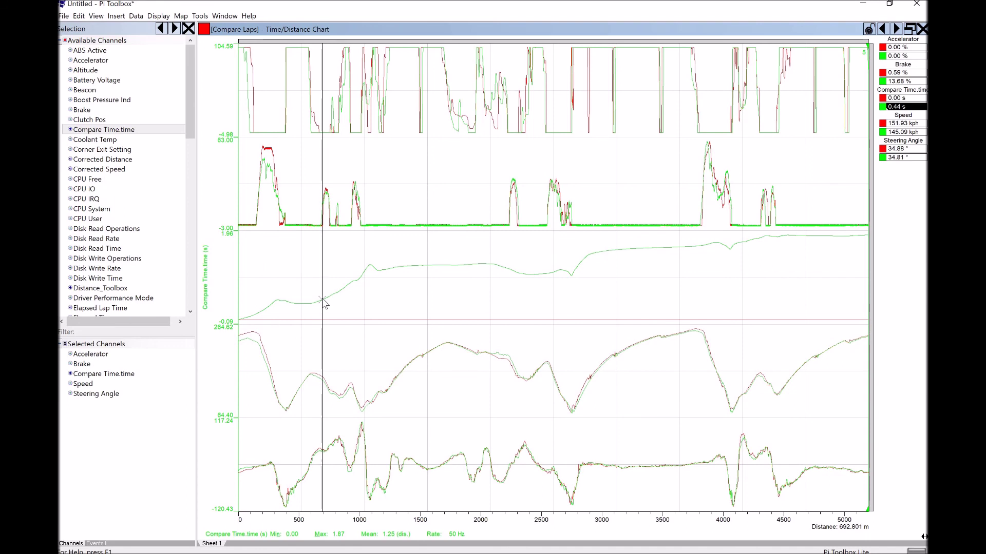
drag(322, 302, 324, 300)
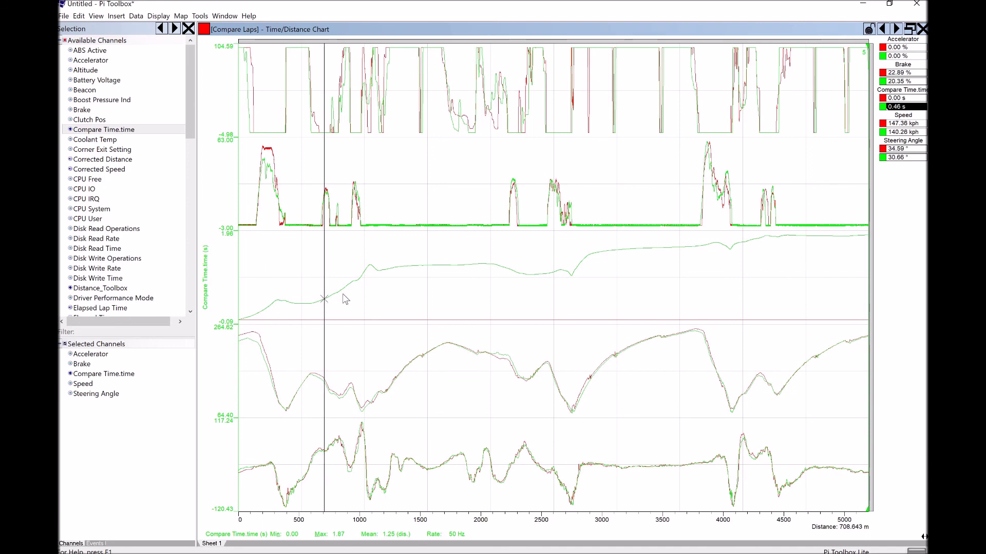
click(348, 299)
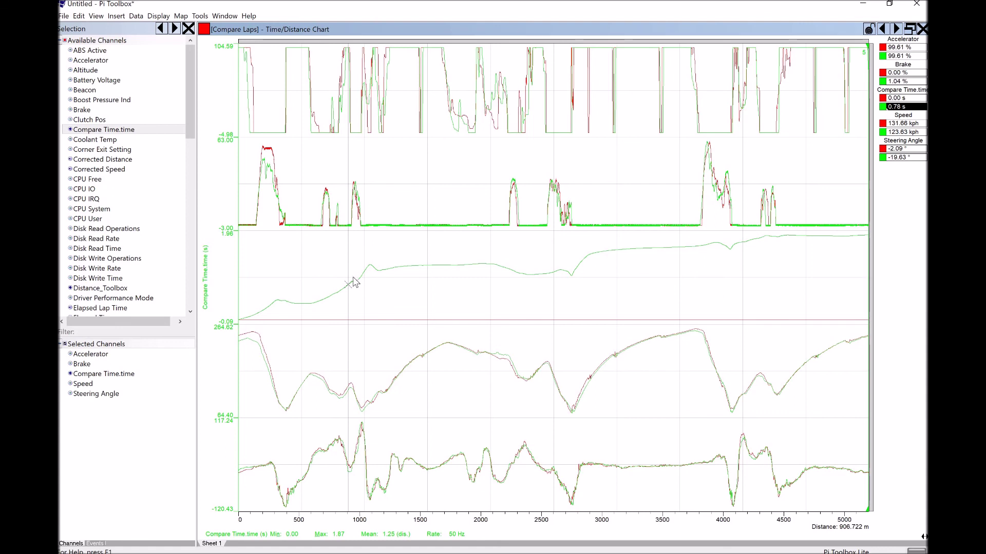
click(341, 93)
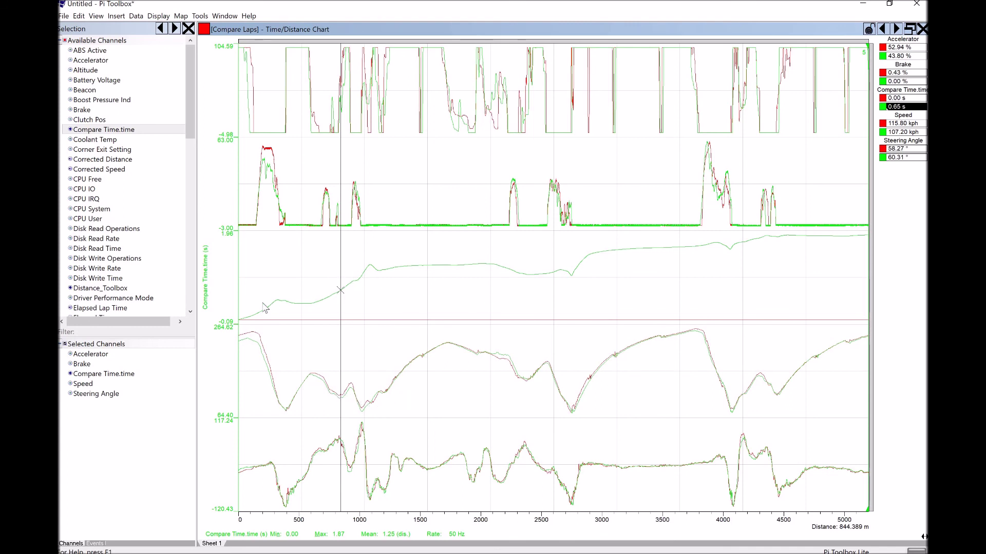
click(385, 290)
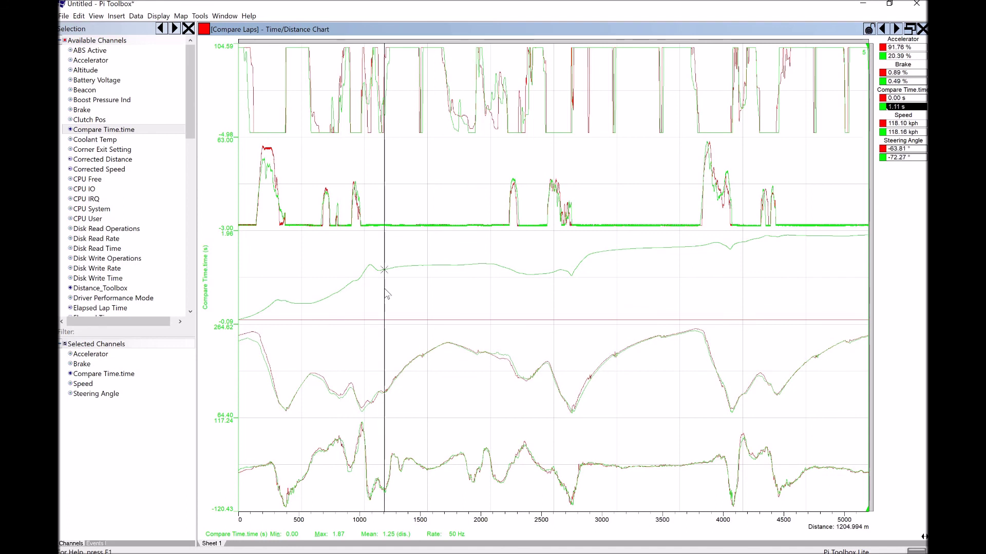